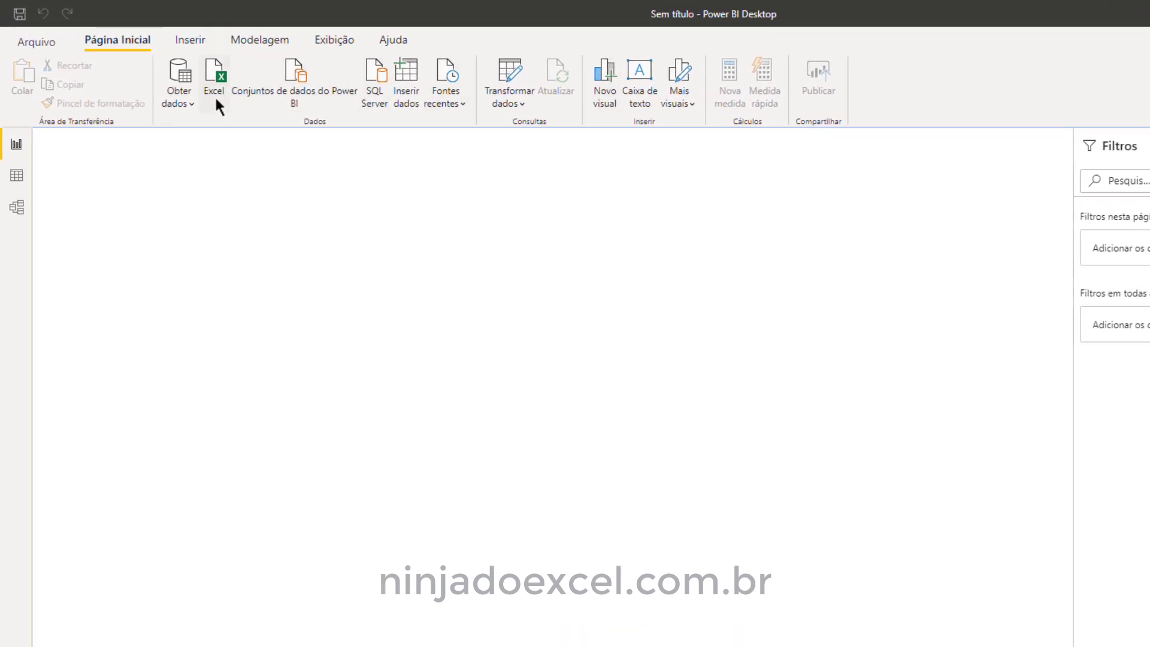
# - Start an Excel import and open the workbook 'aula- Dividir coluna (separar dados).xlsx'
pyautogui.click(23, 175)
pyautogui.click(16, 206)
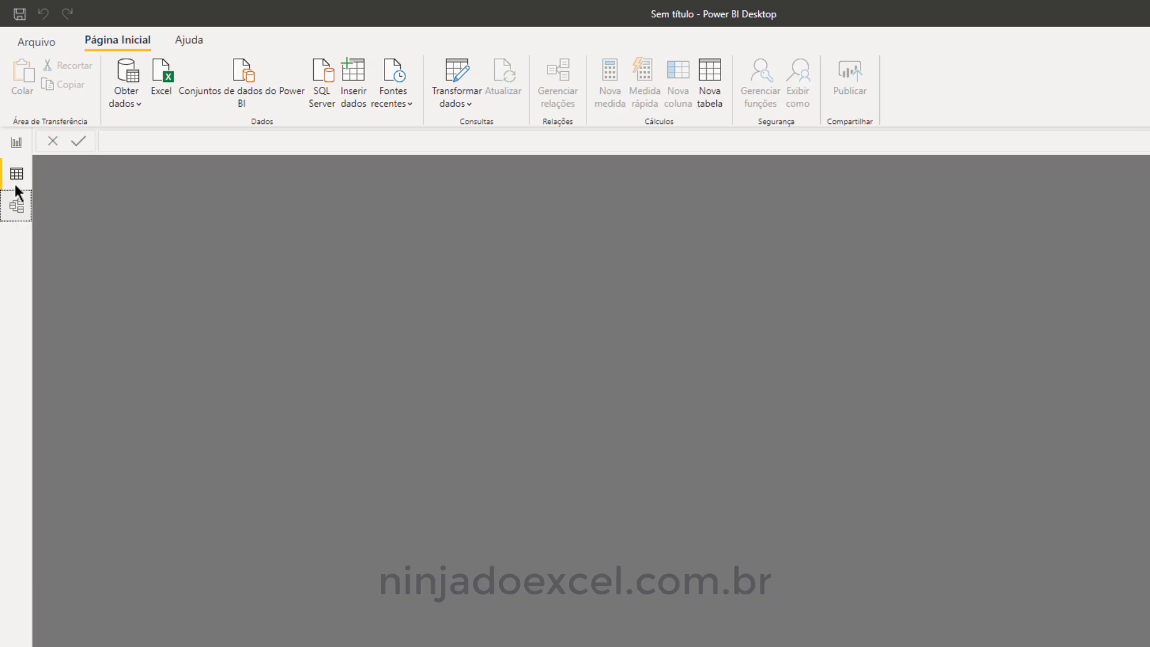
pyautogui.click(14, 147)
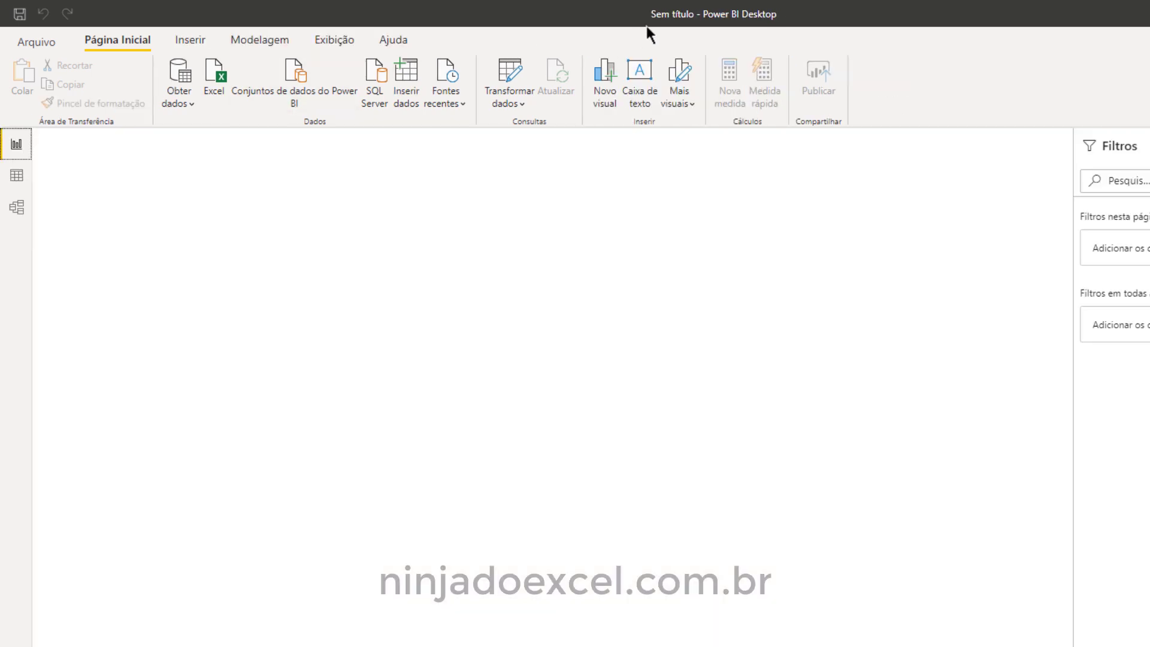
pyautogui.click(213, 89)
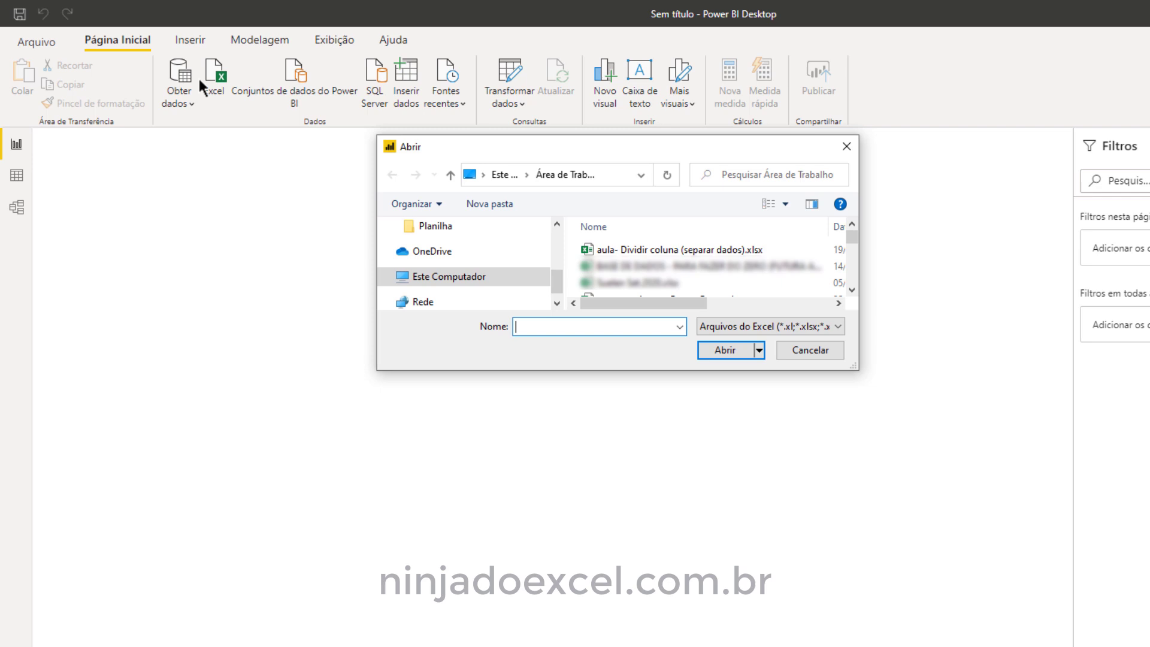
pyautogui.doubleClick(660, 248)
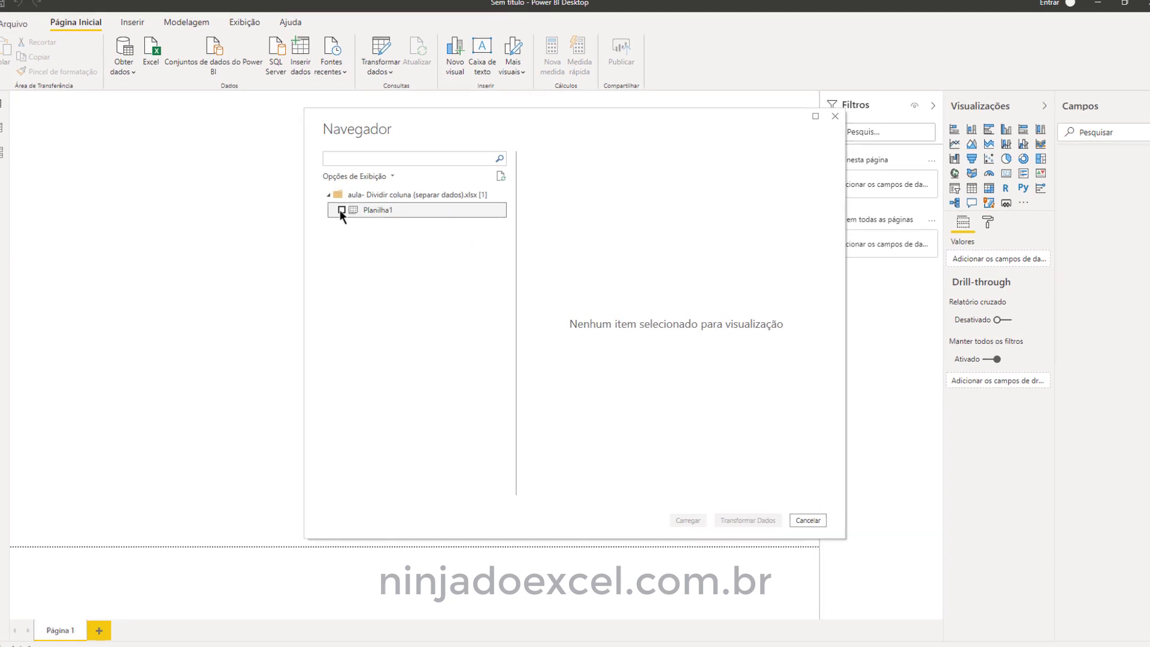
# - Check Planilha1 in the Navigator and scroll through its comma-joined sales preview
pyautogui.click(342, 210)
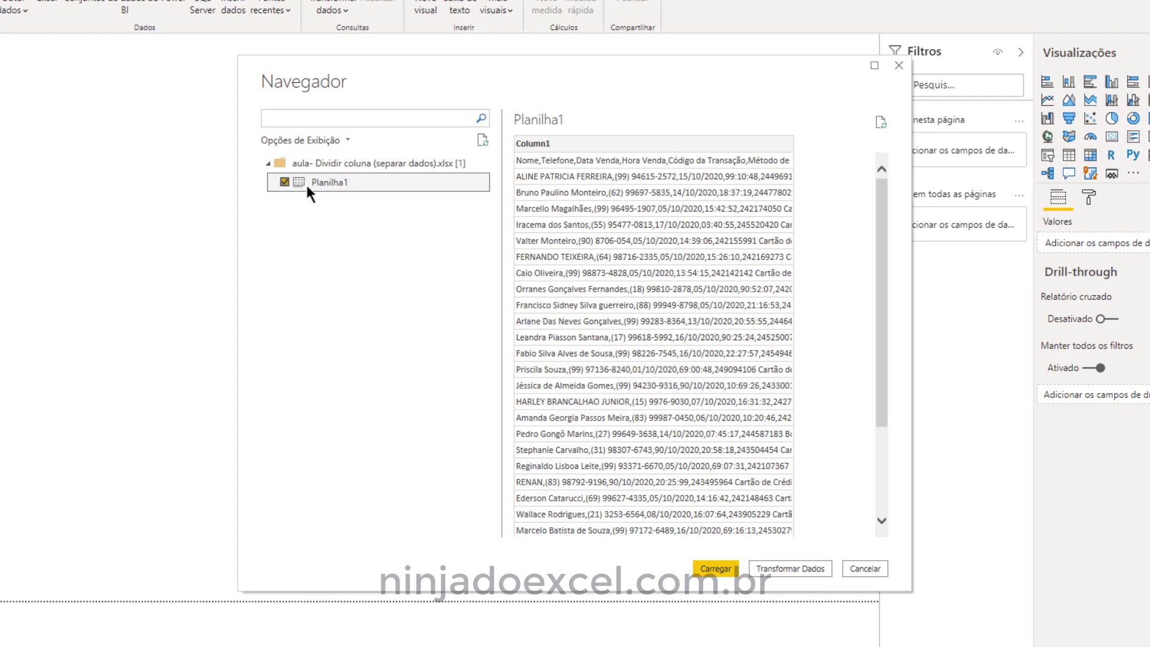
pyautogui.scroll(-3, 771, 264)
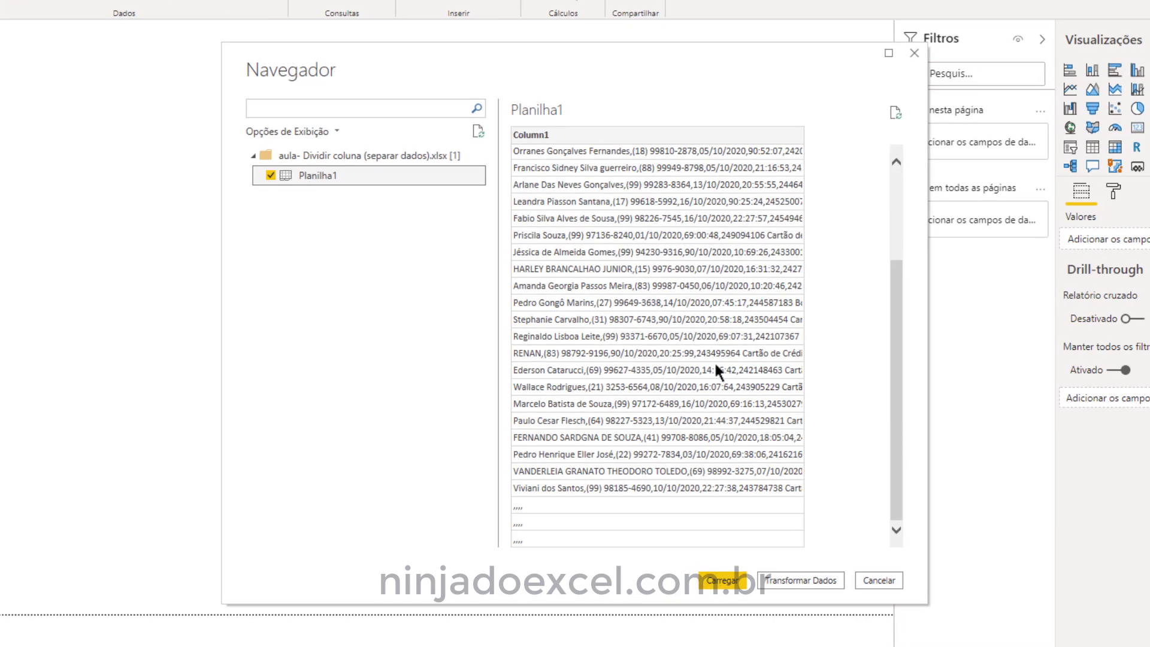
pyautogui.scroll(3, 572, 376)
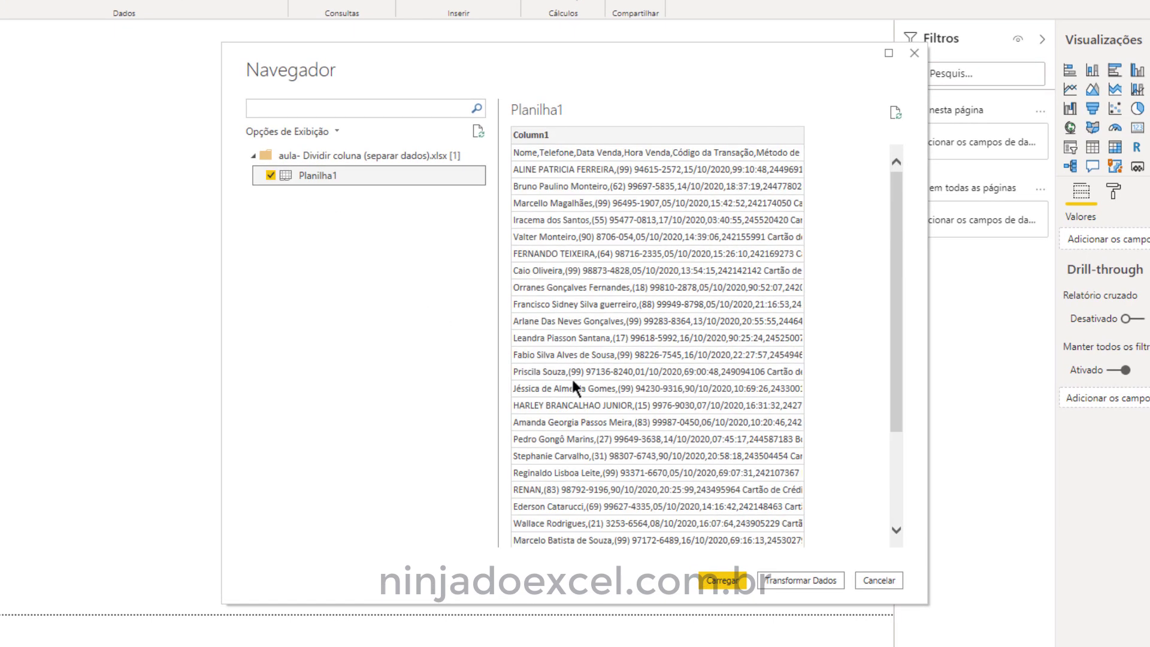
pyautogui.scroll(-3, 651, 408)
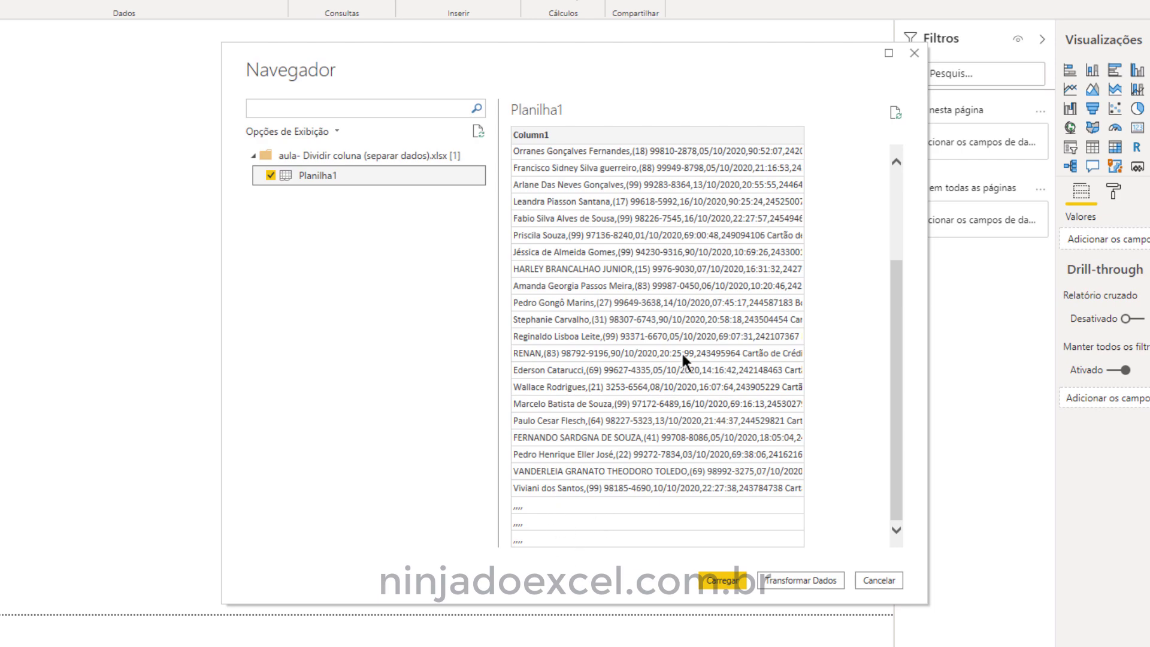
pyautogui.scroll(3, 680, 341)
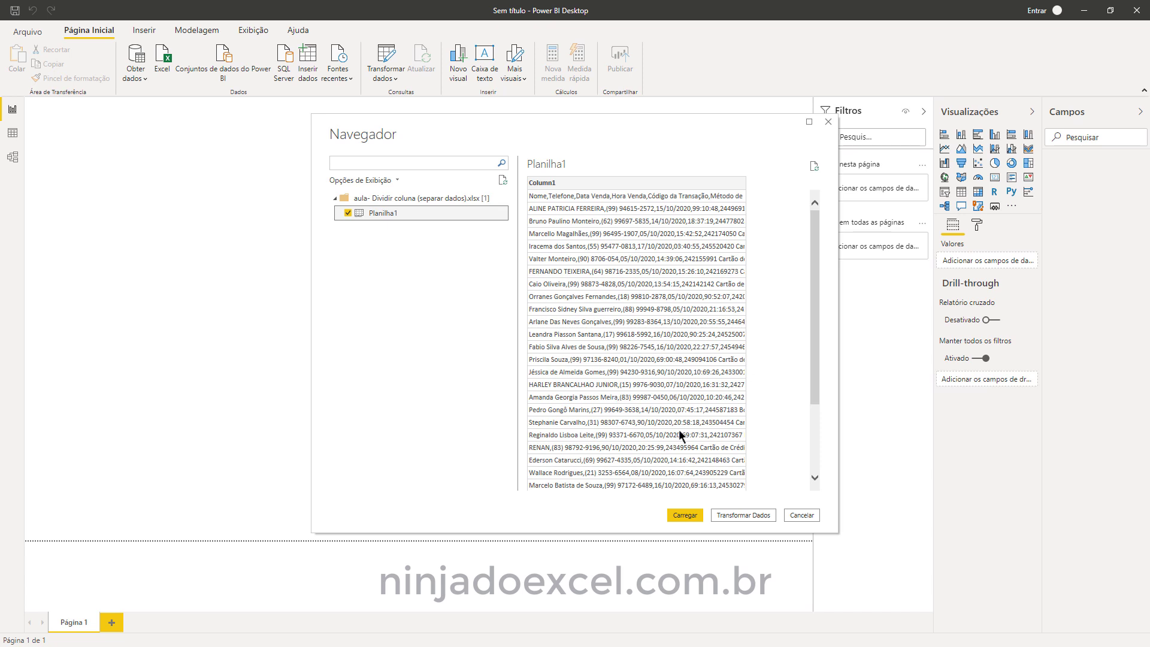
# - Load Planilha1 into Power Query Editor and widen Column1 to show full comma-joined records
pyautogui.click(742, 514)
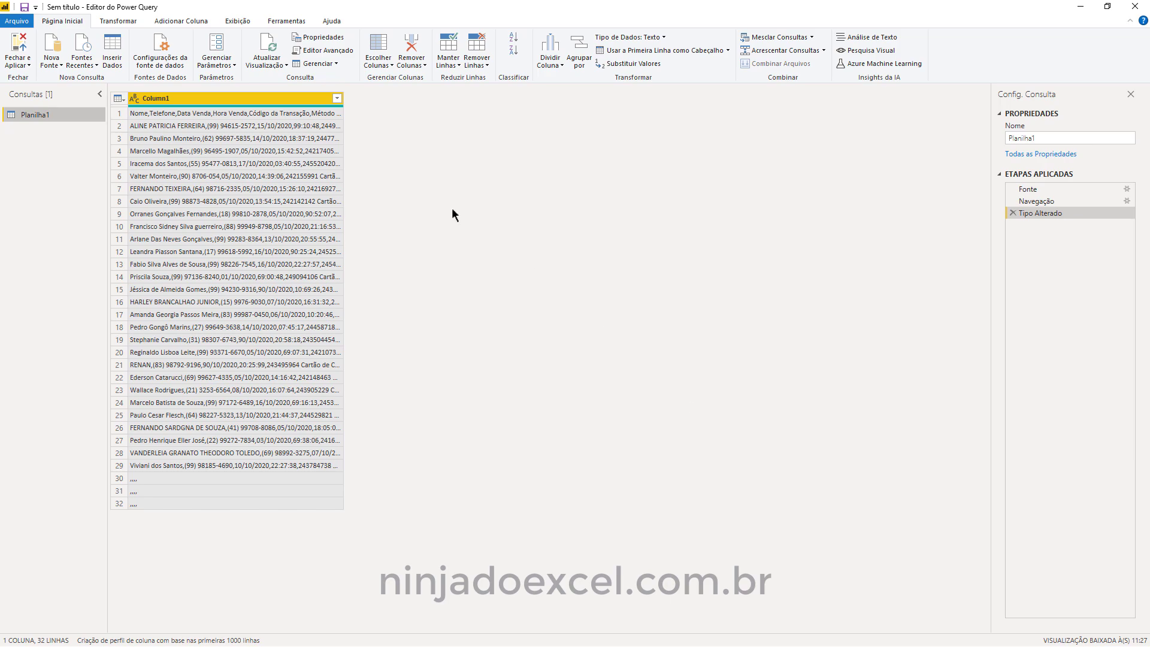
pyautogui.moveTo(344, 98); pyautogui.dragTo(527, 110)
pyautogui.moveTo(623, 131)
pyautogui.mouseDown()
pyautogui.moveTo(622, 119)
pyautogui.moveTo(666, 128)
pyautogui.mouseUp()
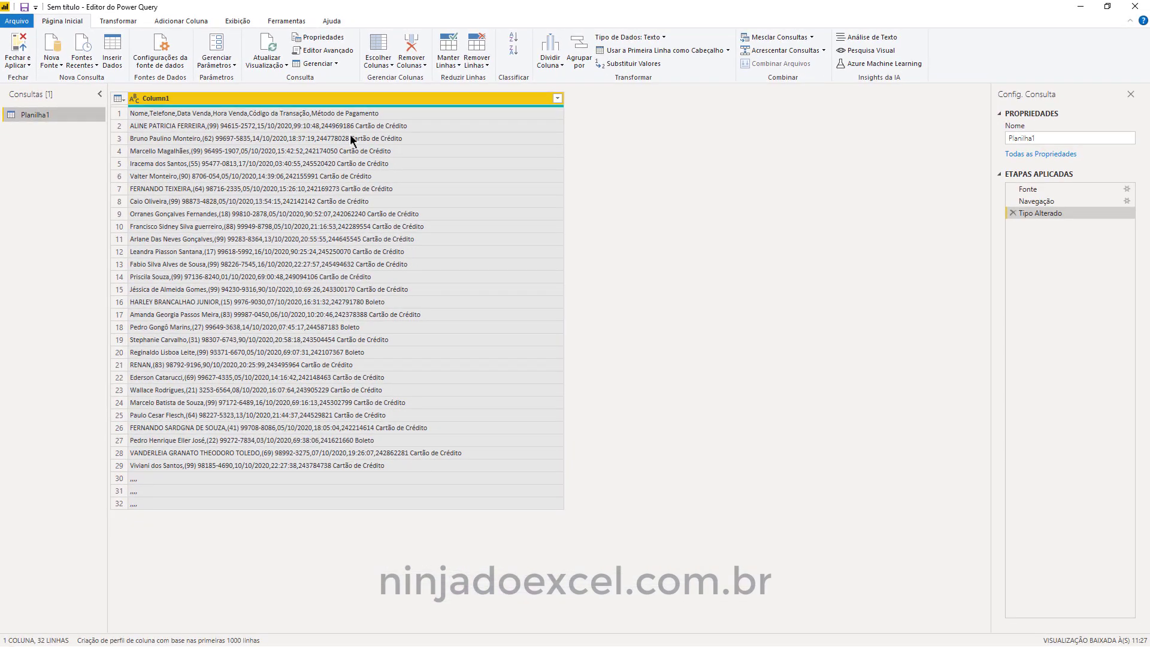
# - Change the query name in Query Settings from Planilha1 to 'separar'
pyautogui.click(319, 162)
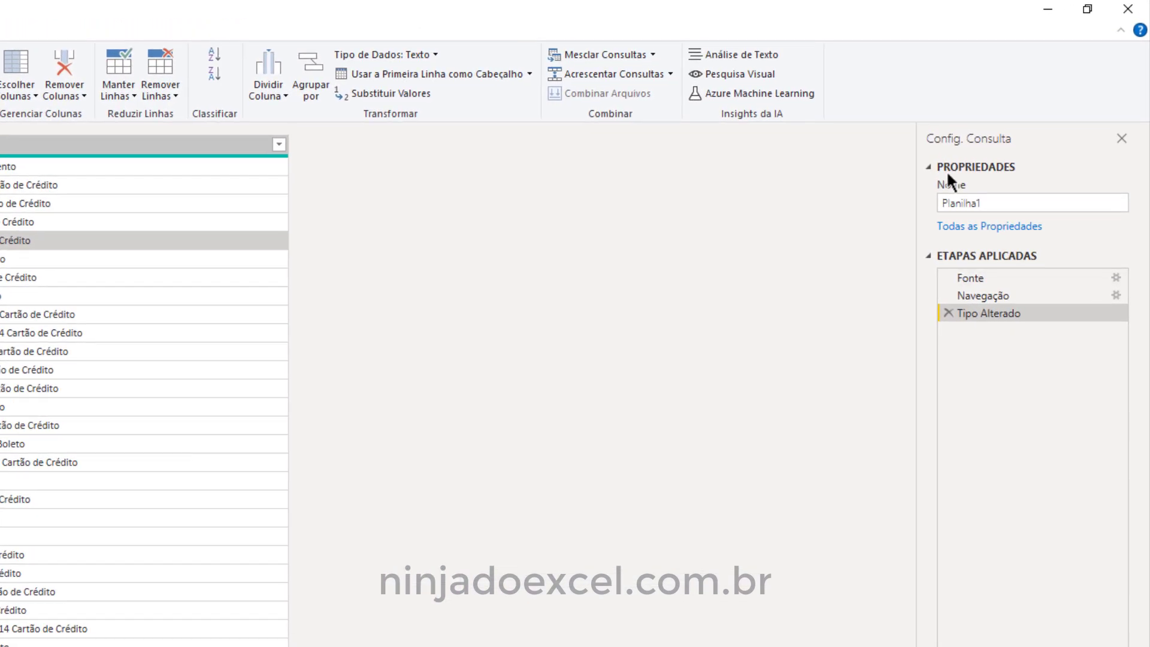
pyautogui.doubleClick(1014, 204)
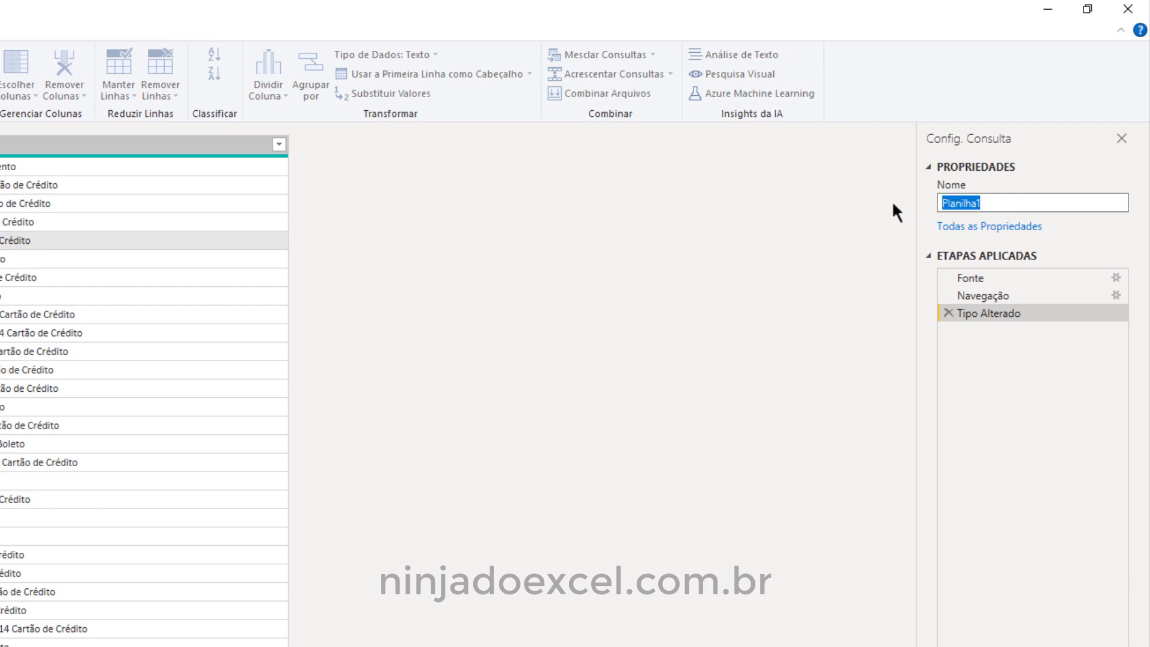
pyautogui.write('se')
pyautogui.write('pe')
pyautogui.press('BackSpace')
pyautogui.write('arar')
pyautogui.press('Return')
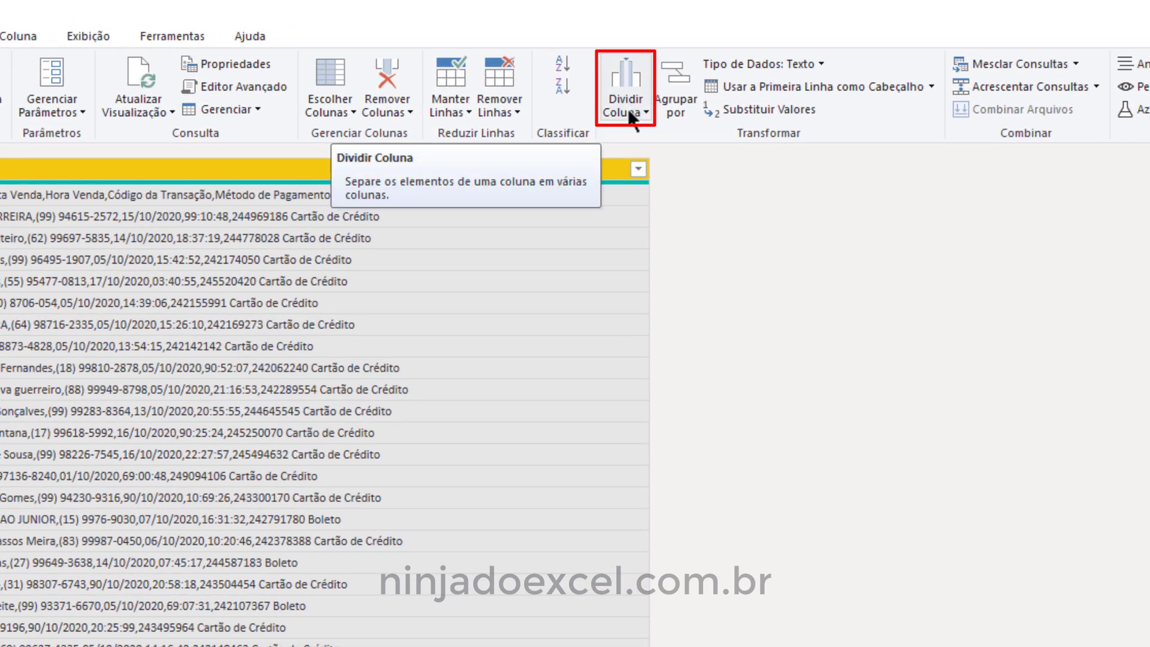
# - Set up Split Column by Delimiter on Column1 with Vírgula, splitting at the left-most comma
pyautogui.click(628, 109)
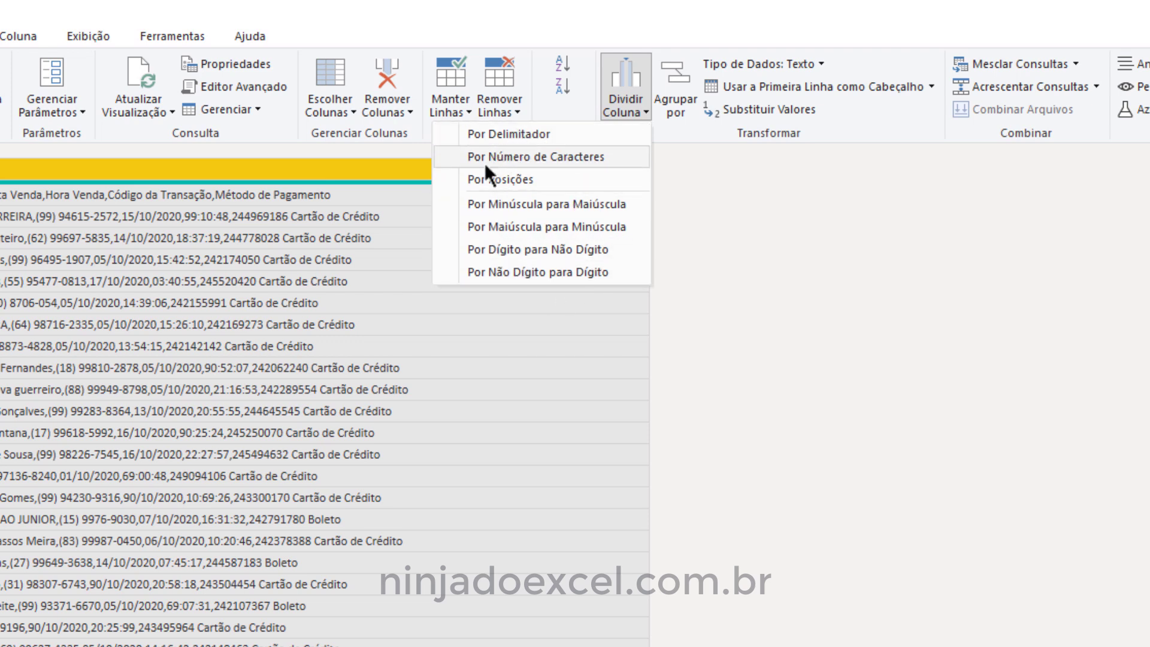
pyautogui.click(522, 133)
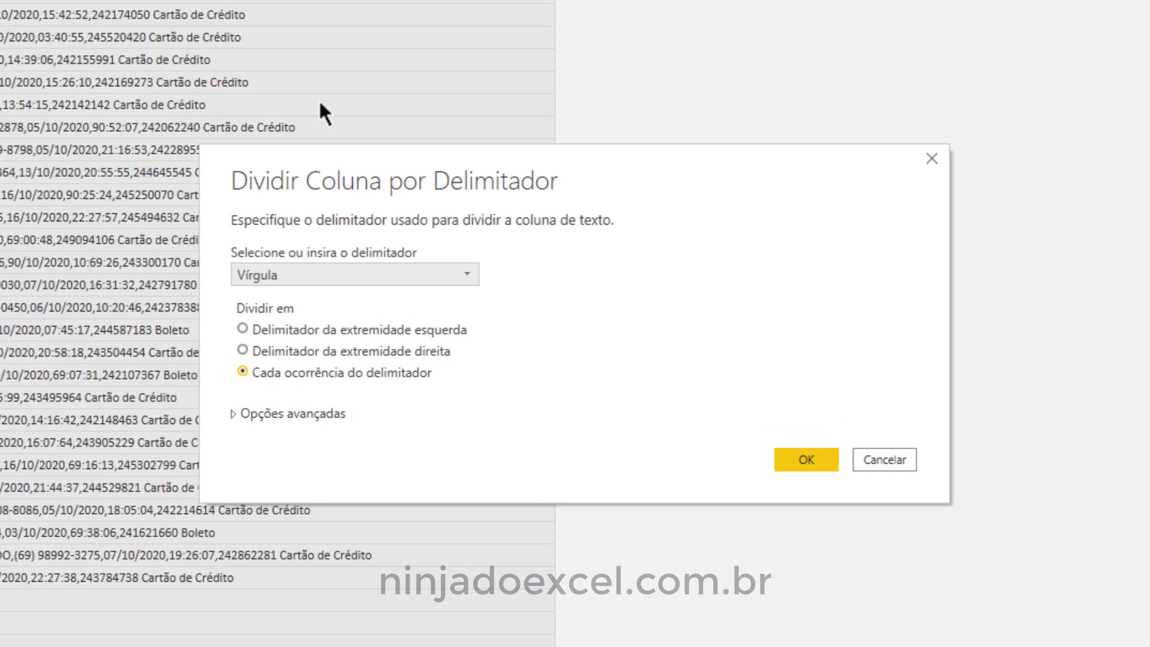
pyautogui.click(316, 273)
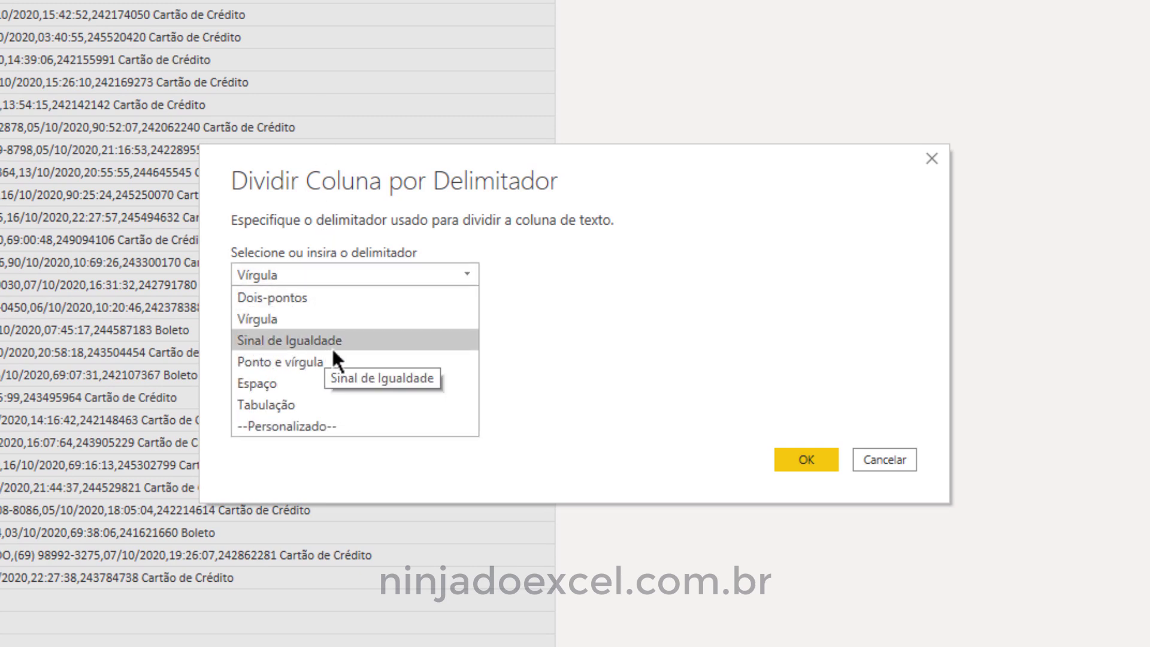
pyautogui.click(319, 427)
pyautogui.click(303, 272)
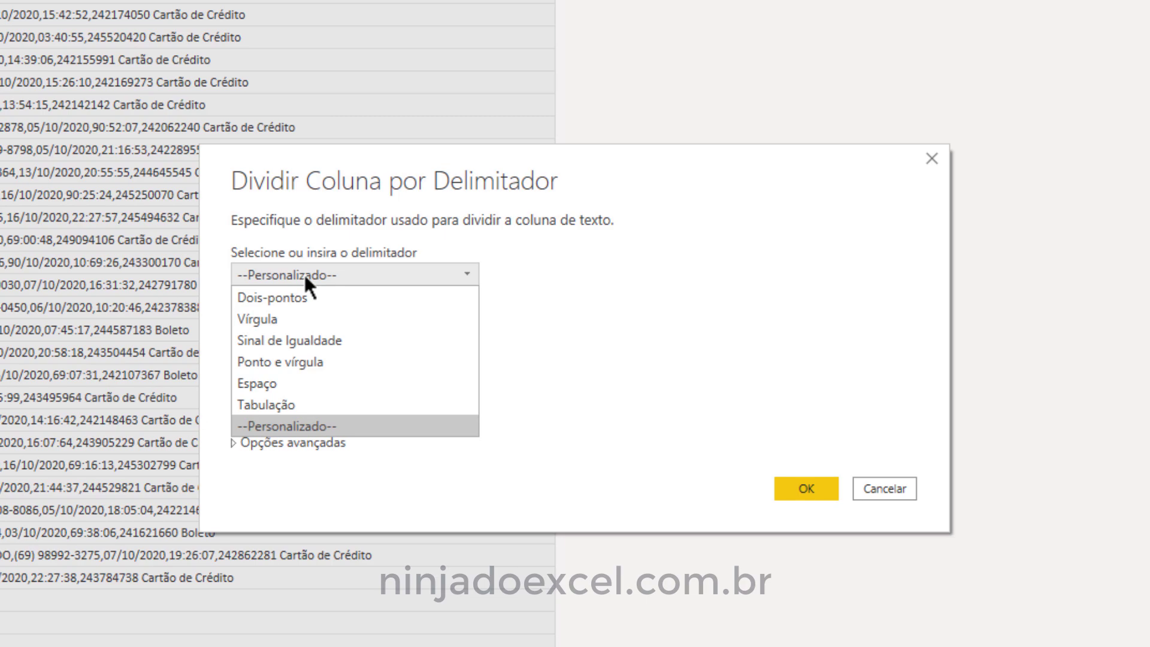
pyautogui.click(288, 321)
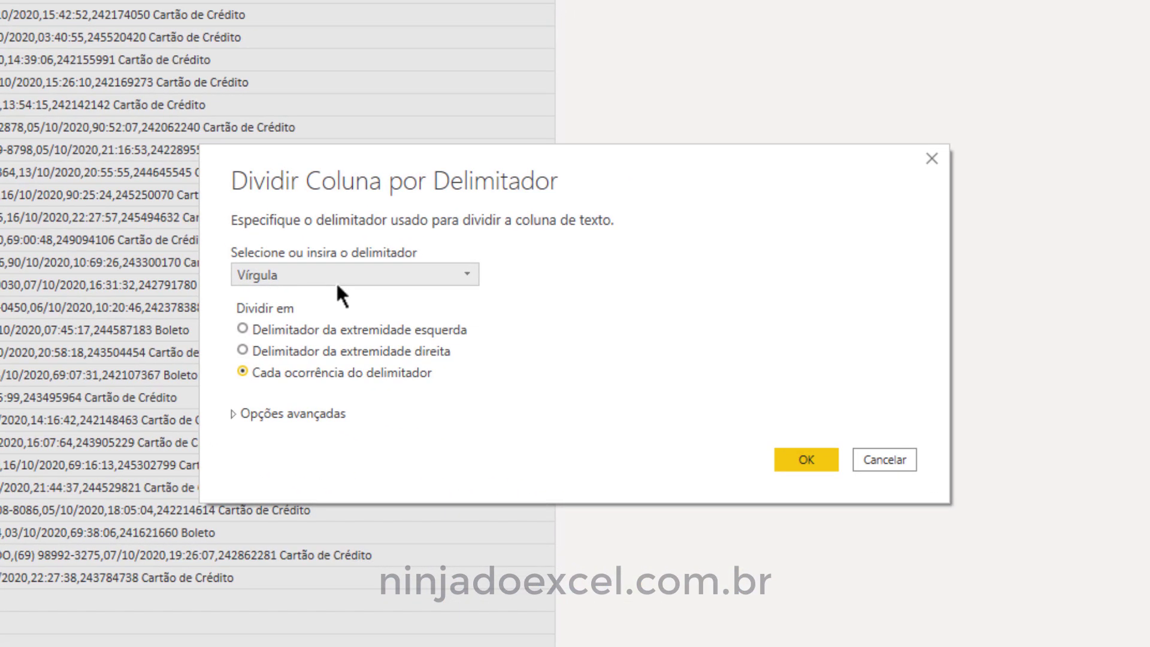
pyautogui.click(327, 275)
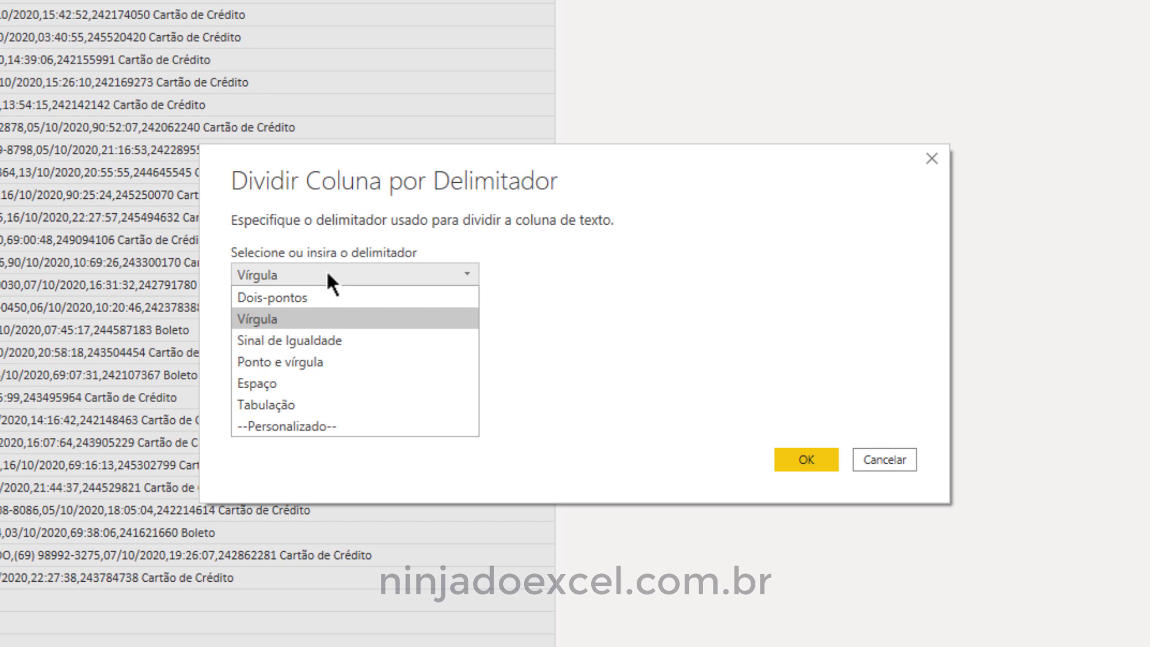
pyautogui.click(597, 293)
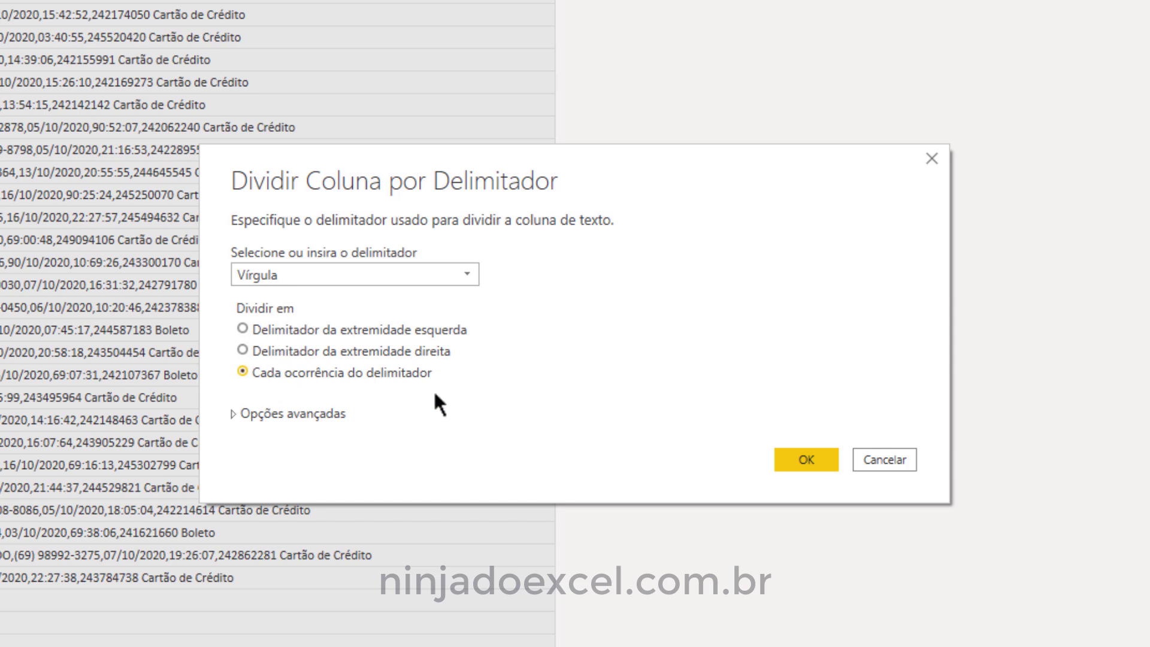
pyautogui.click(369, 330)
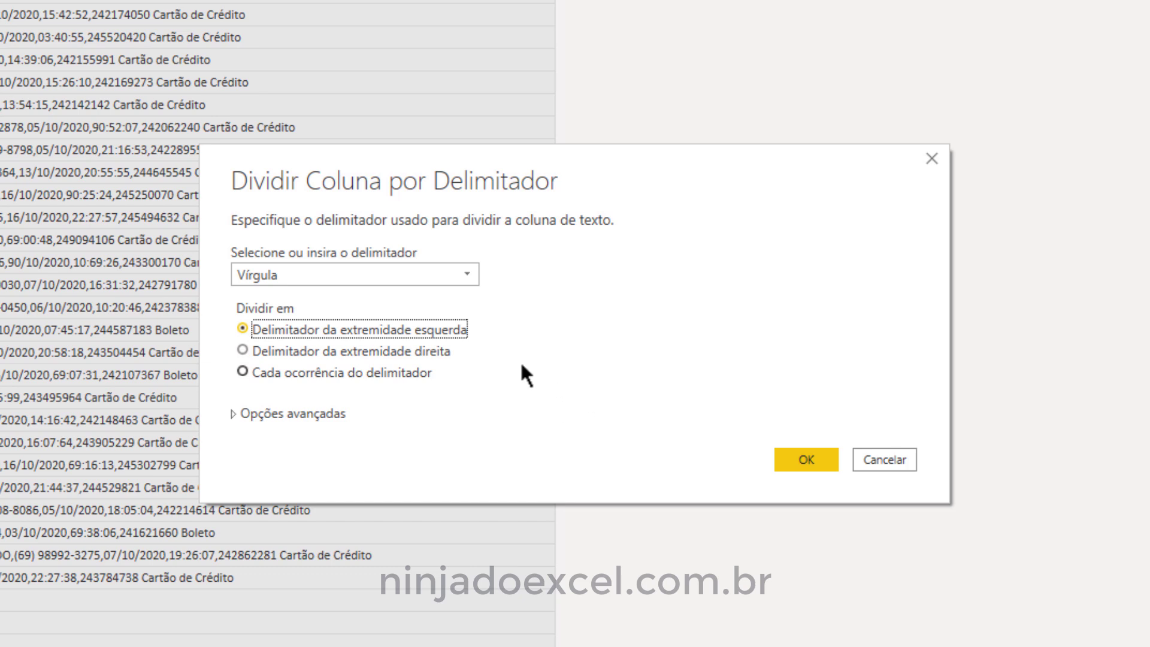
pyautogui.click(433, 354)
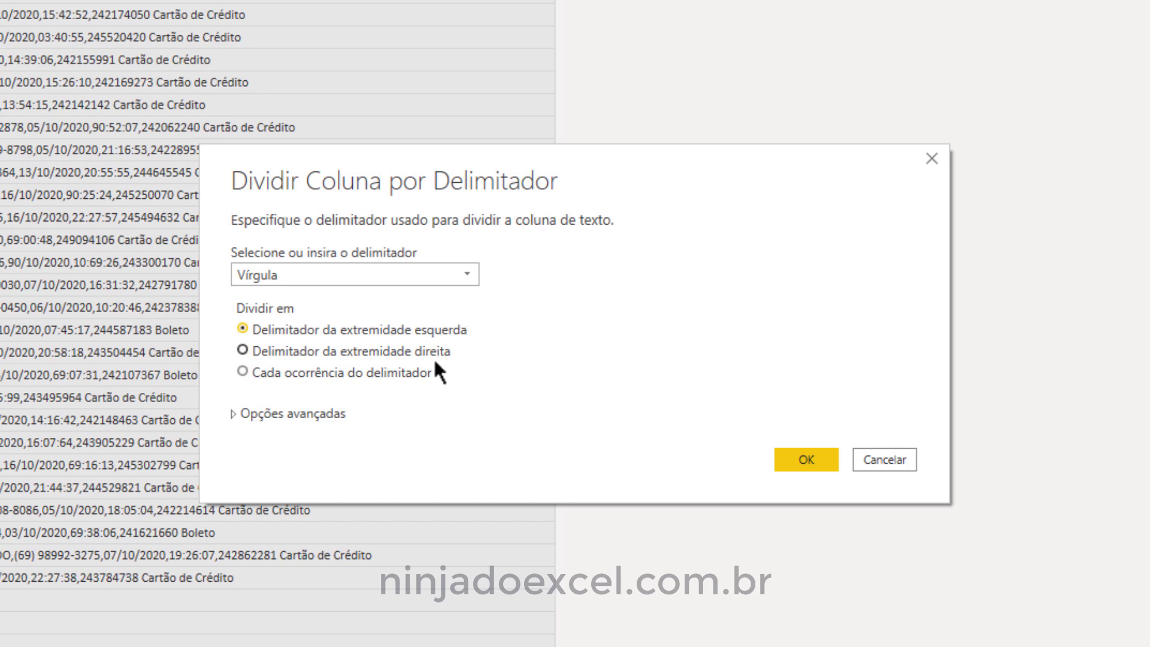
pyautogui.click(377, 376)
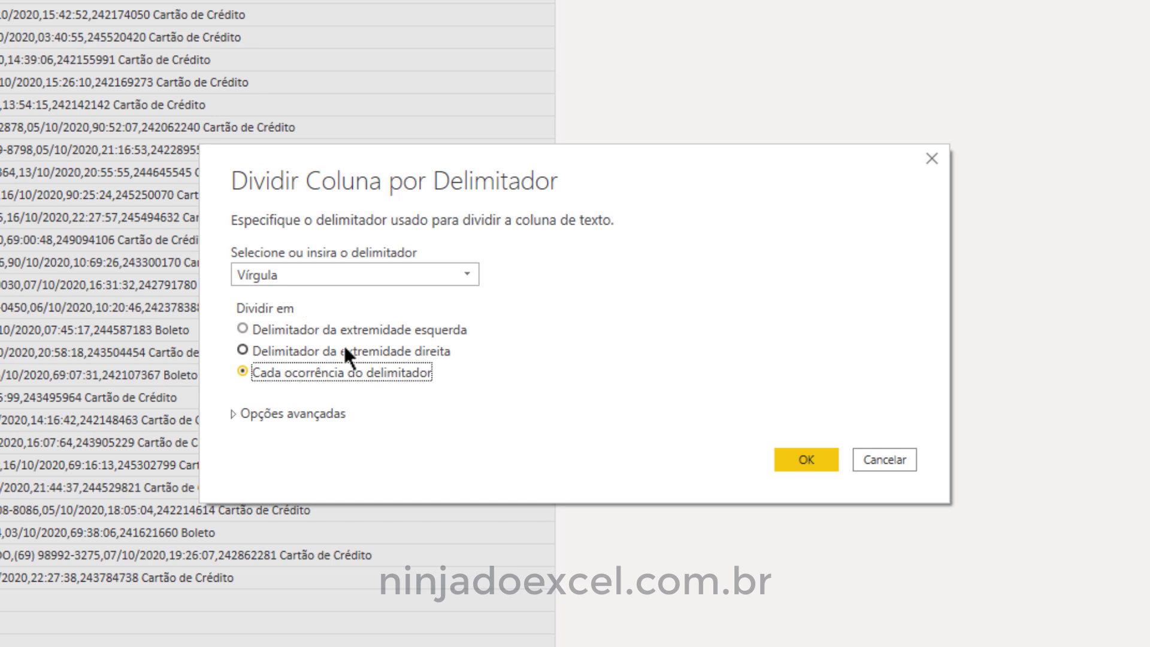
pyautogui.click(243, 327)
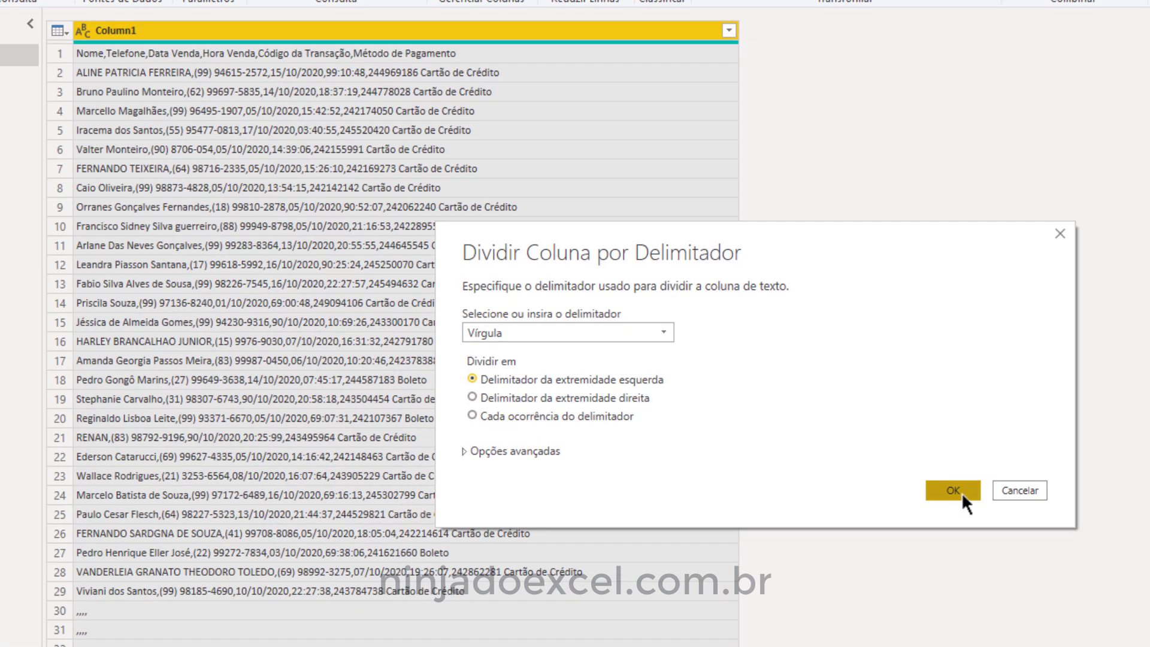
# - Apply the left-most-comma split, then delete it and its type-change step from Applied Steps
pyautogui.click(822, 464)
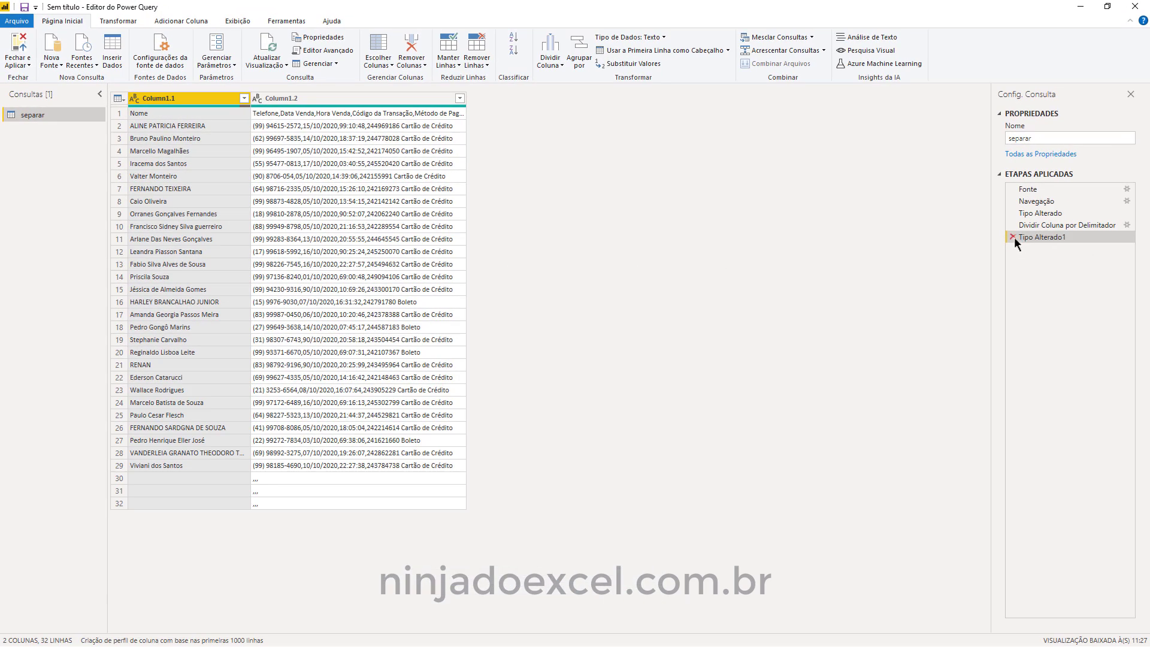
pyautogui.click(1013, 237)
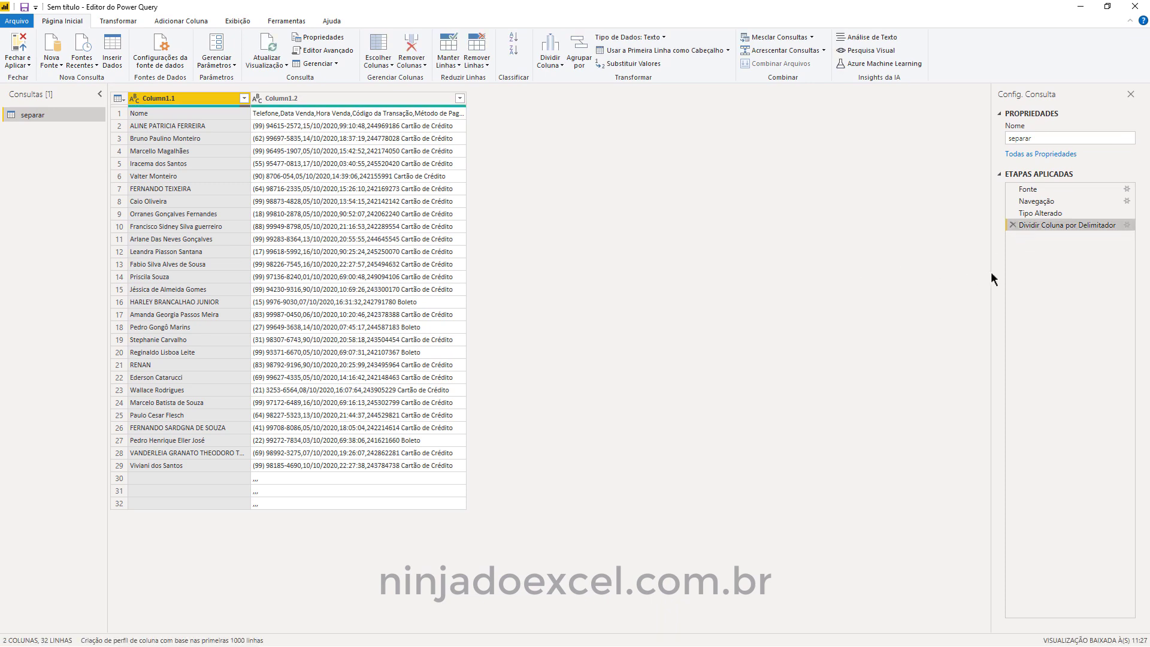
pyautogui.click(1011, 224)
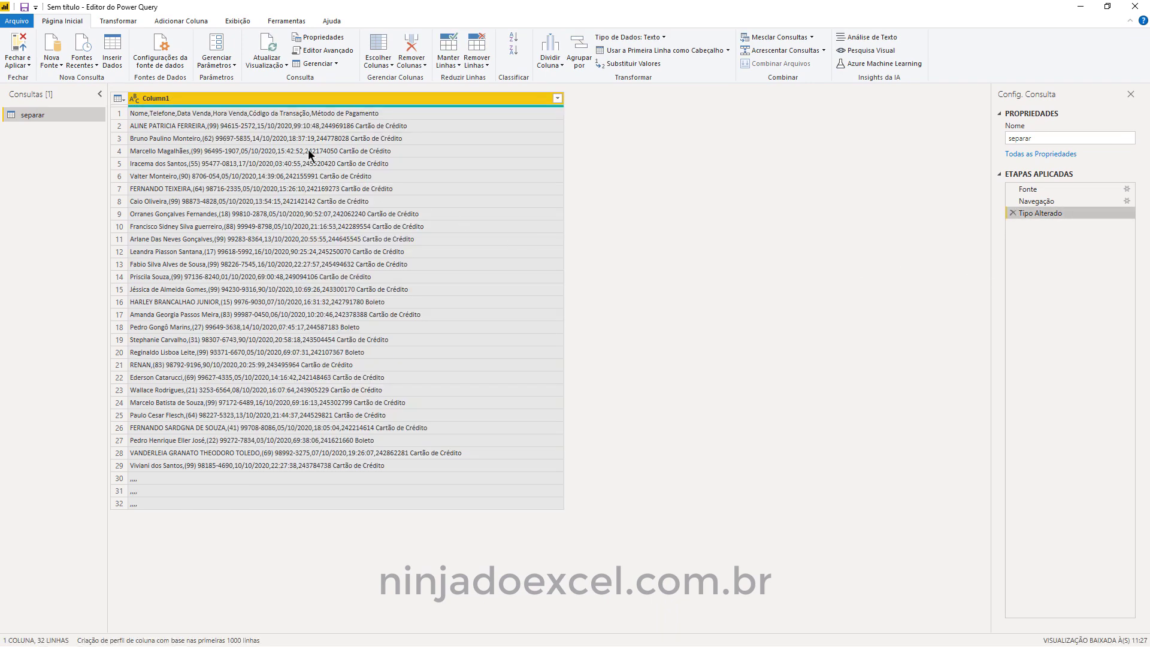
# - Split Column1 at each comma, changing the advanced column count from 6 to 5
pyautogui.click(548, 53)
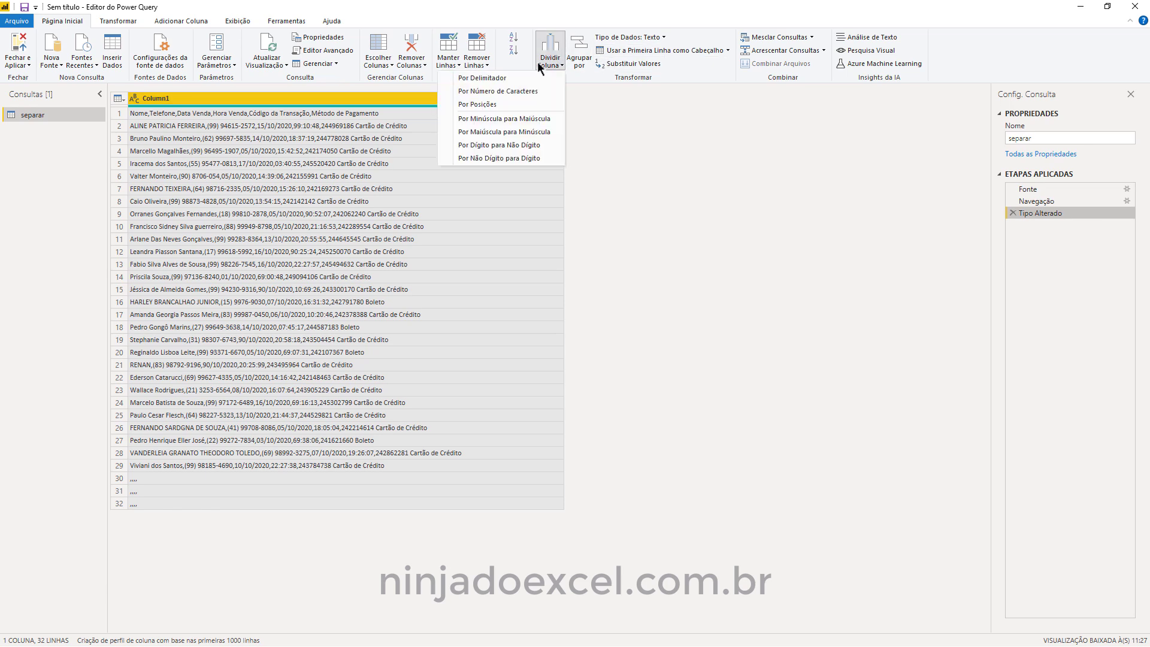
pyautogui.click(521, 81)
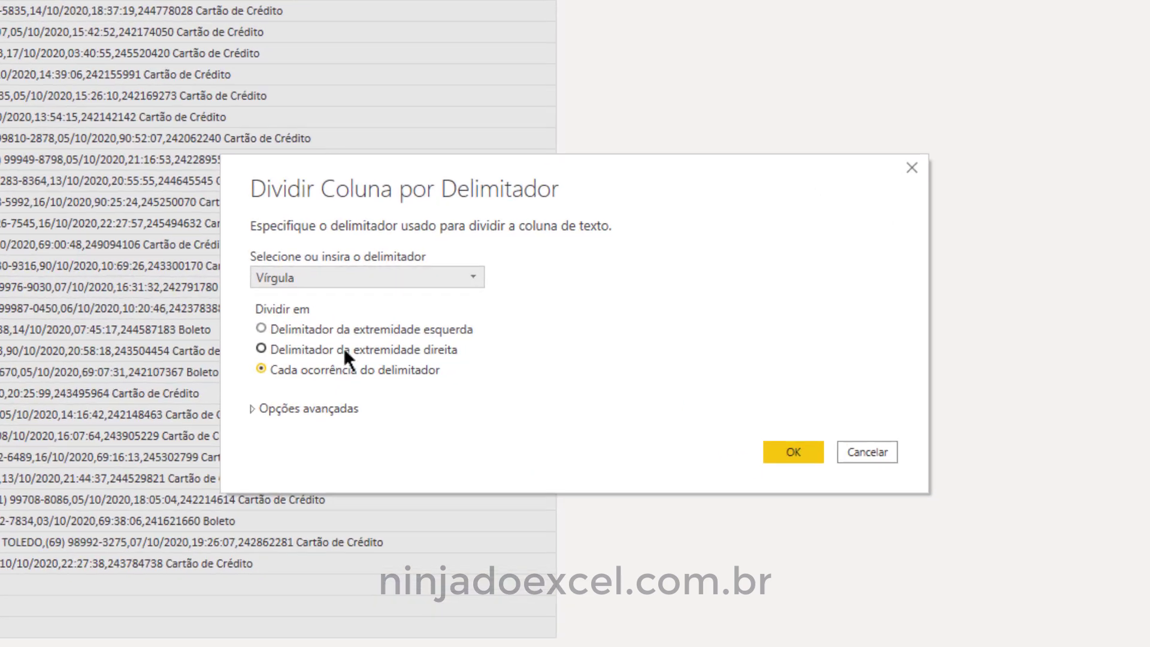
pyautogui.click(344, 352)
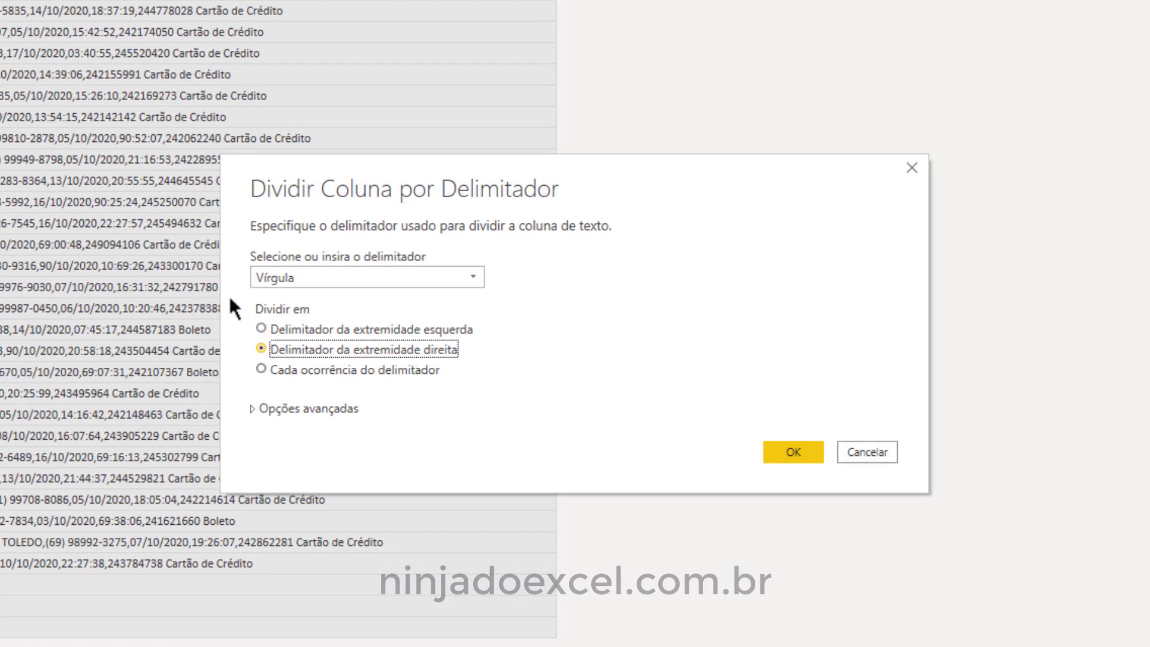
pyautogui.click(291, 371)
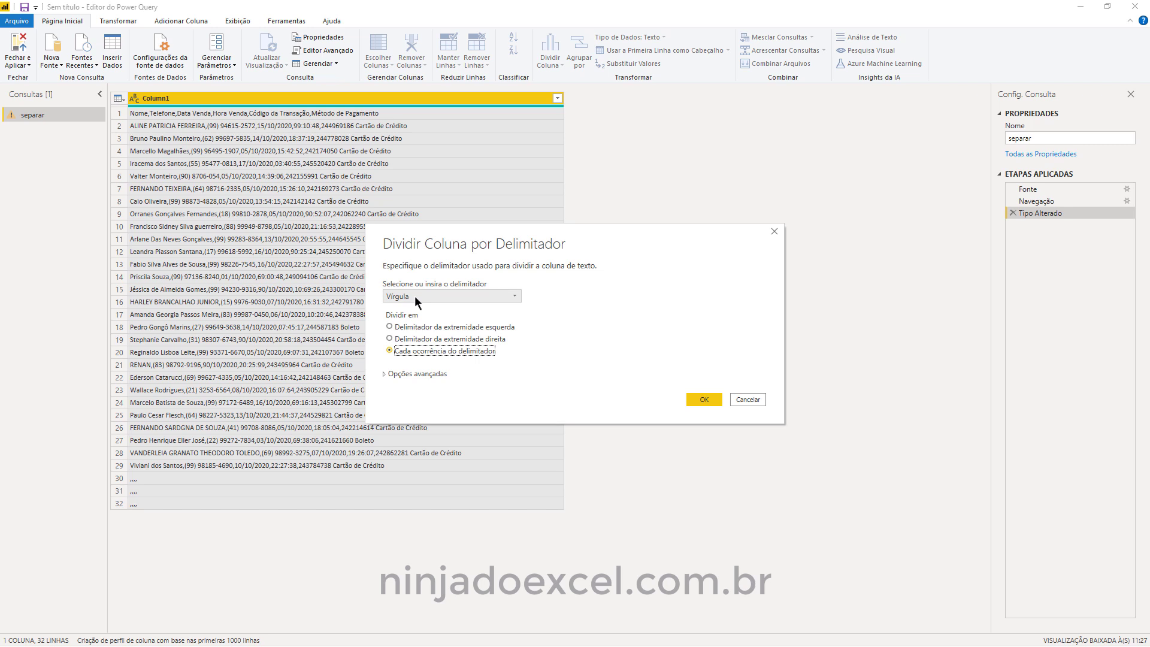
pyautogui.click(436, 375)
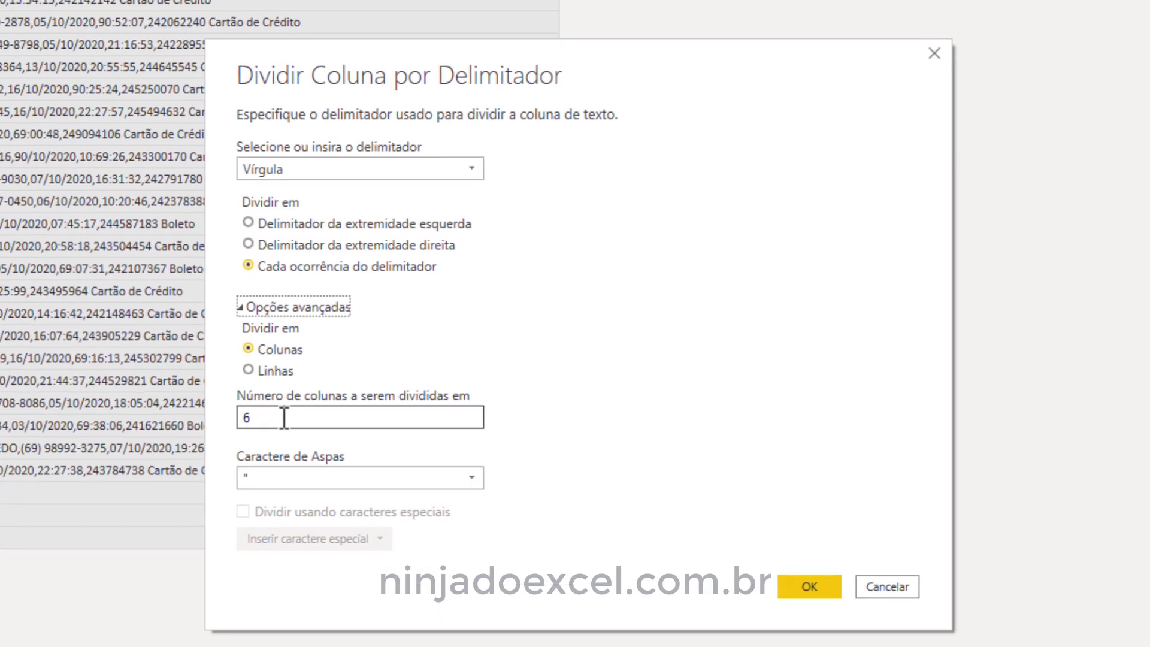
pyautogui.moveTo(284, 417); pyautogui.dragTo(221, 418)
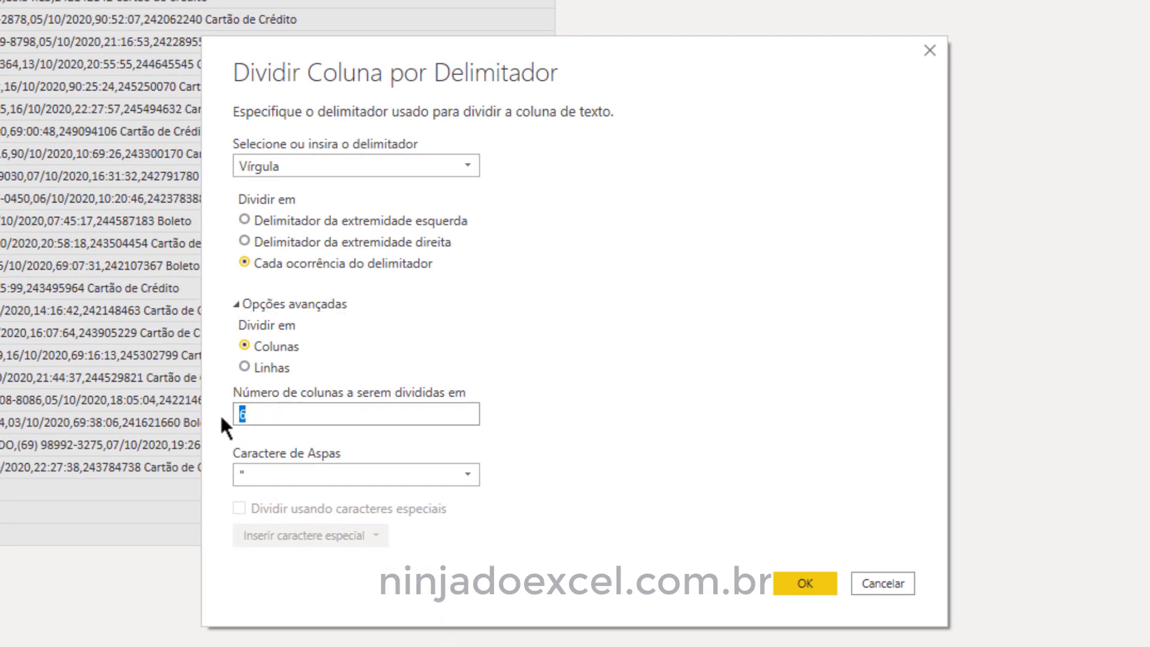
pyautogui.write('5')
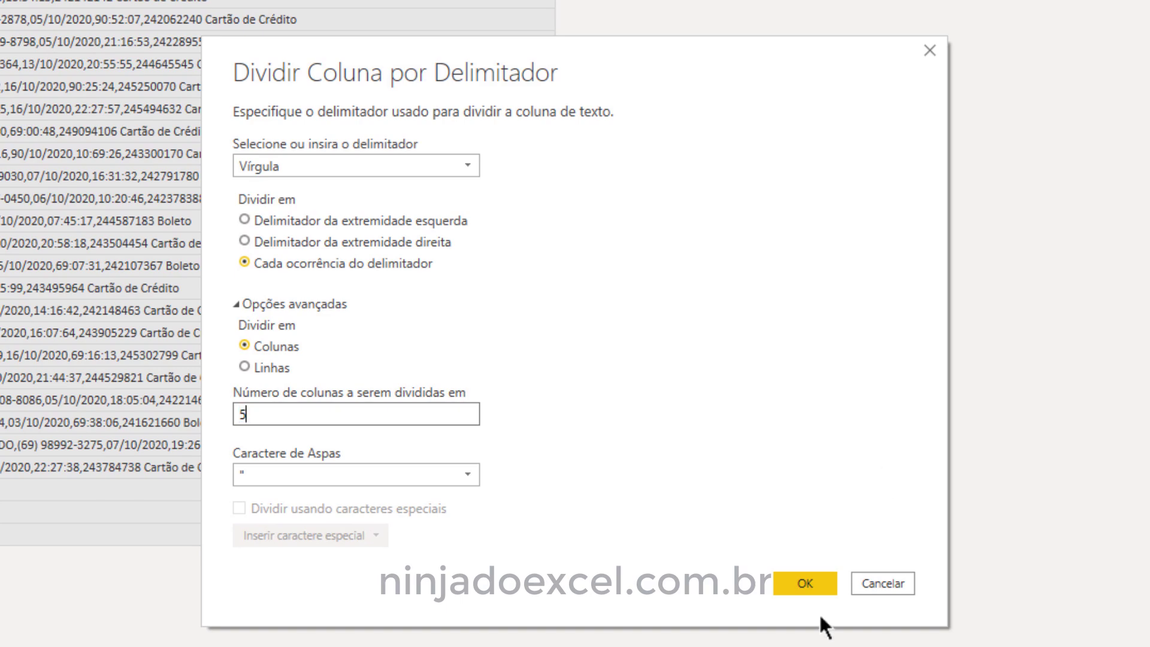
pyautogui.click(806, 584)
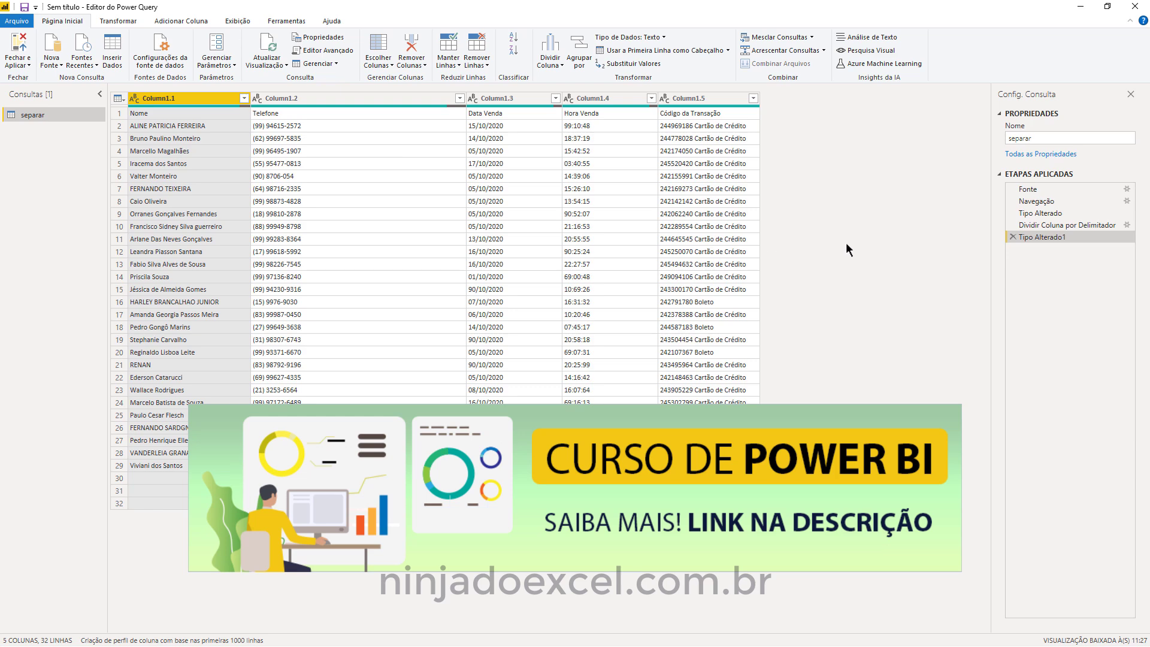
# - Remove the five-column split and redo the comma split into 6 columns, keeping double-quote as quote character
pyautogui.click(1012, 236)
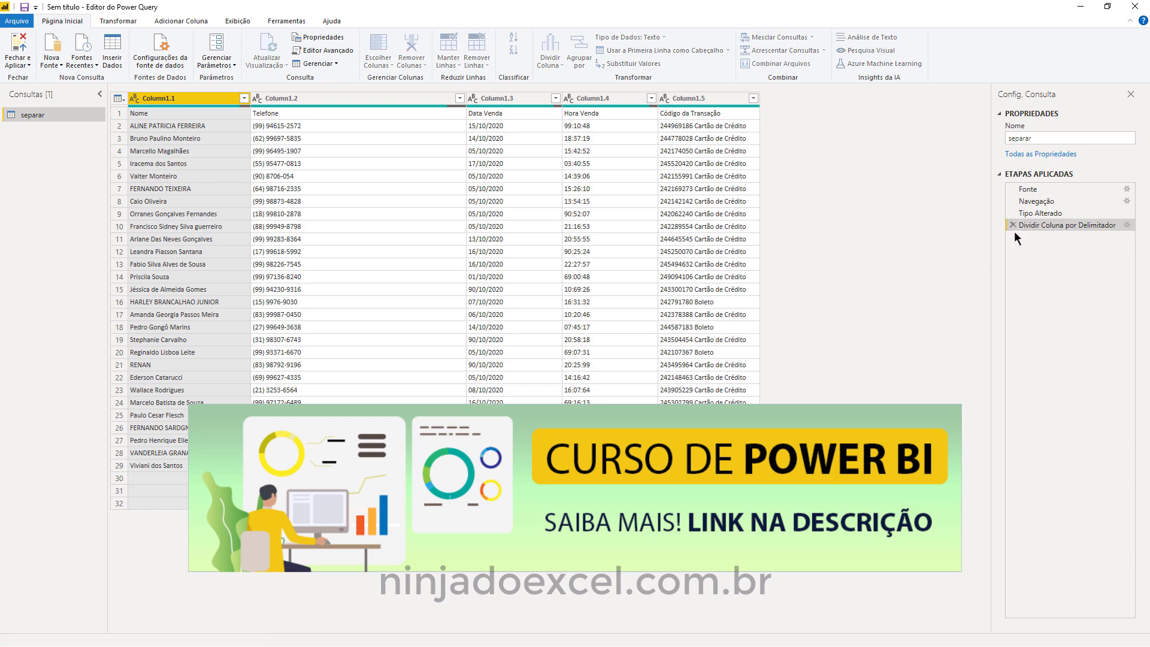
pyautogui.click(1013, 225)
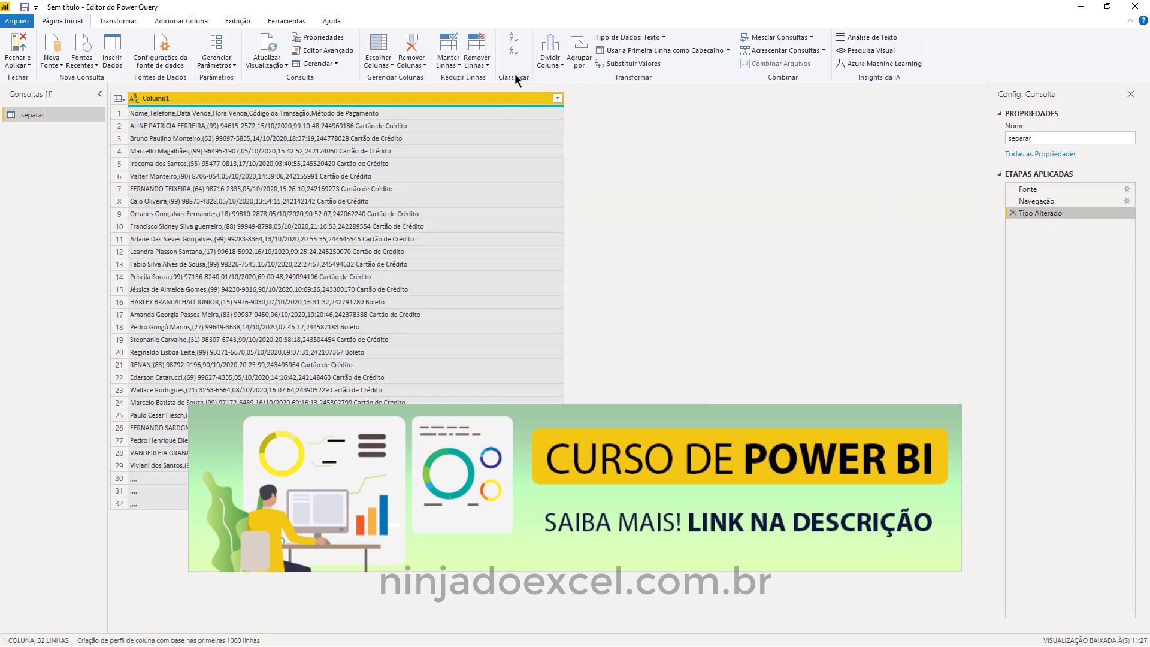
pyautogui.click(550, 60)
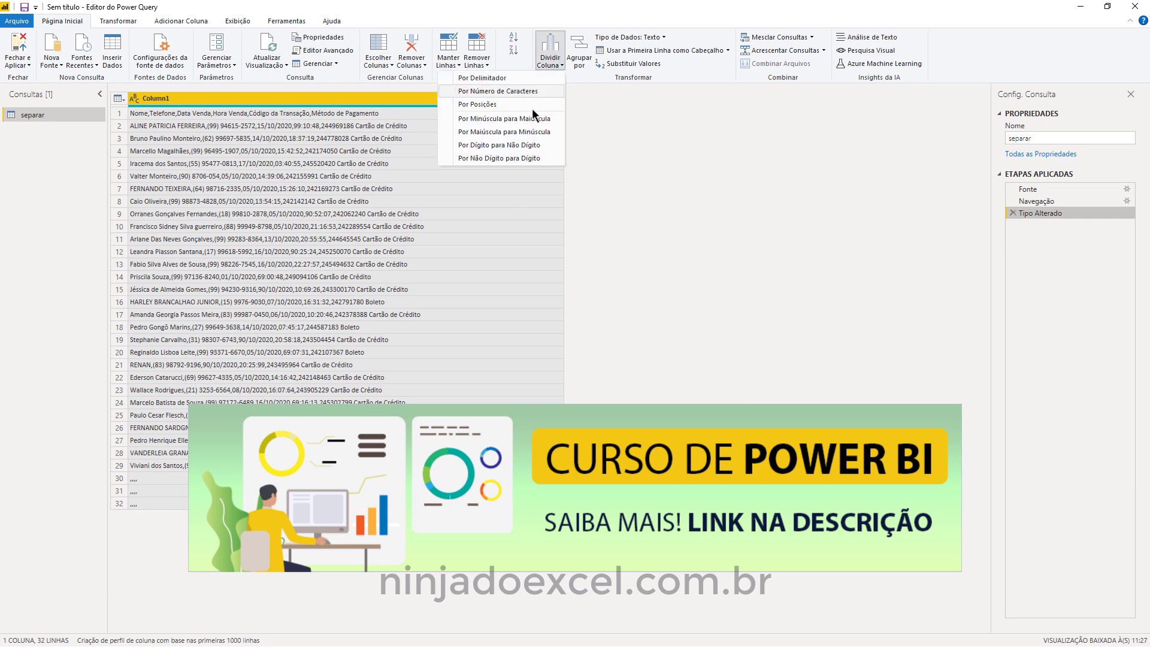
pyautogui.click(514, 80)
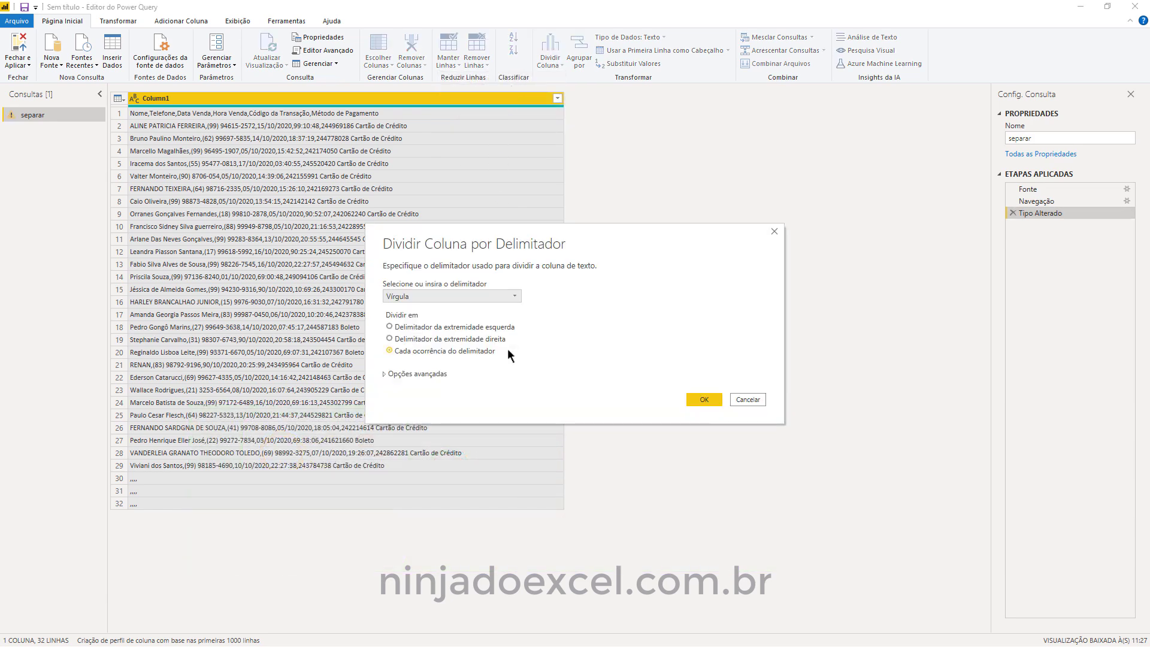
pyautogui.click(419, 374)
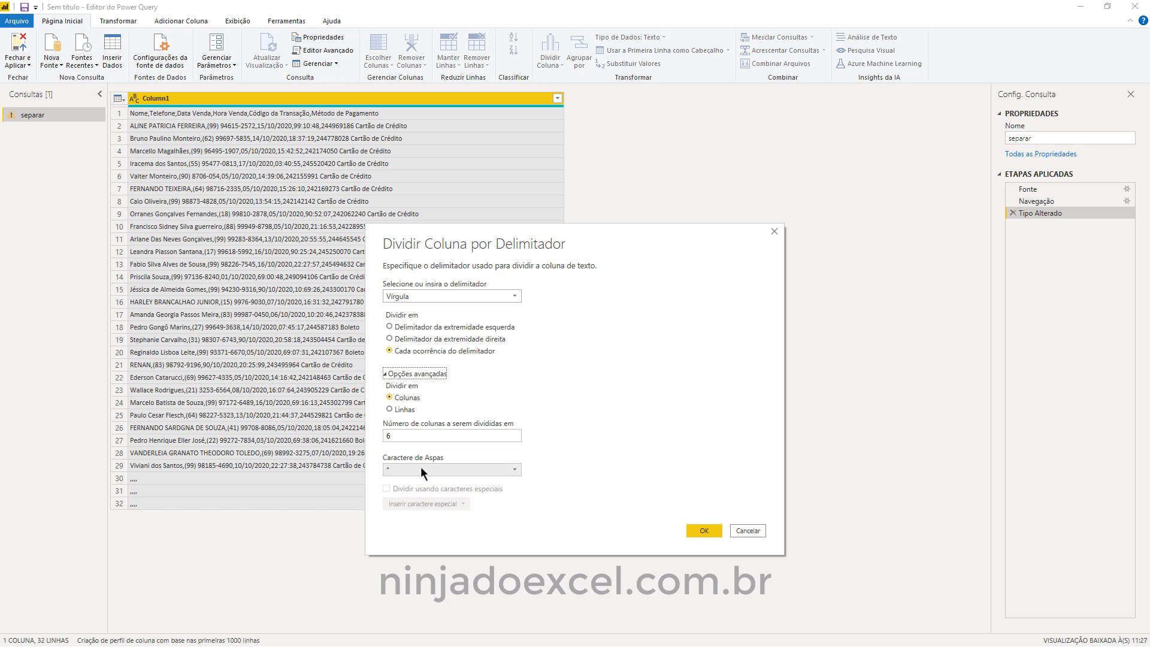
pyautogui.click(447, 470)
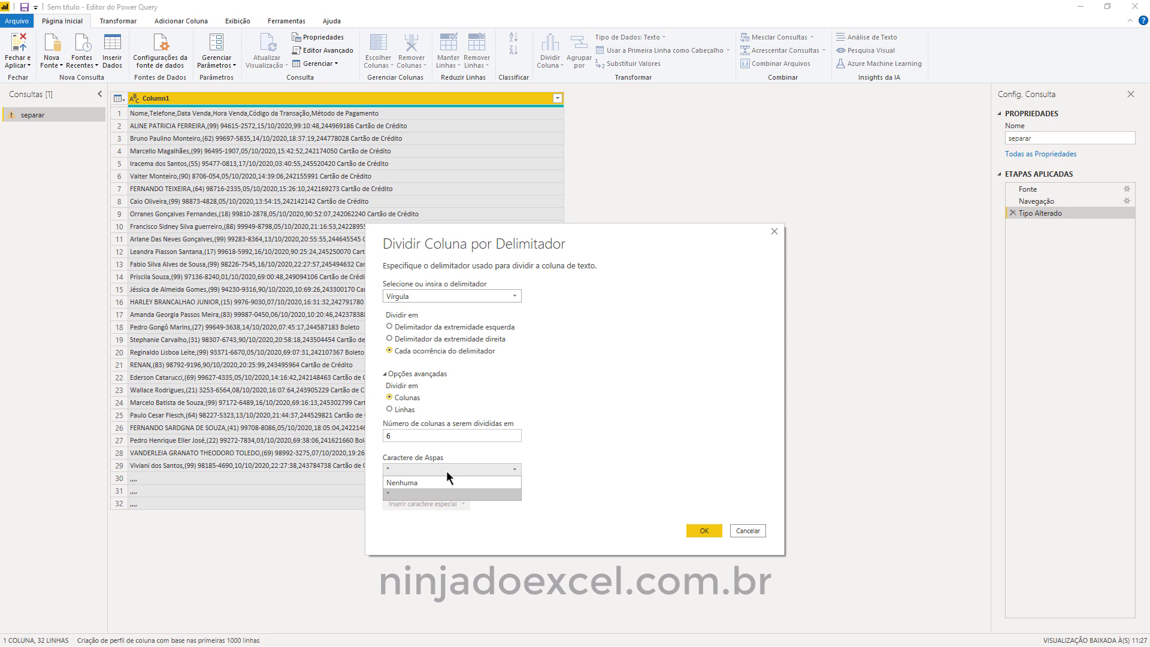
pyautogui.click(410, 493)
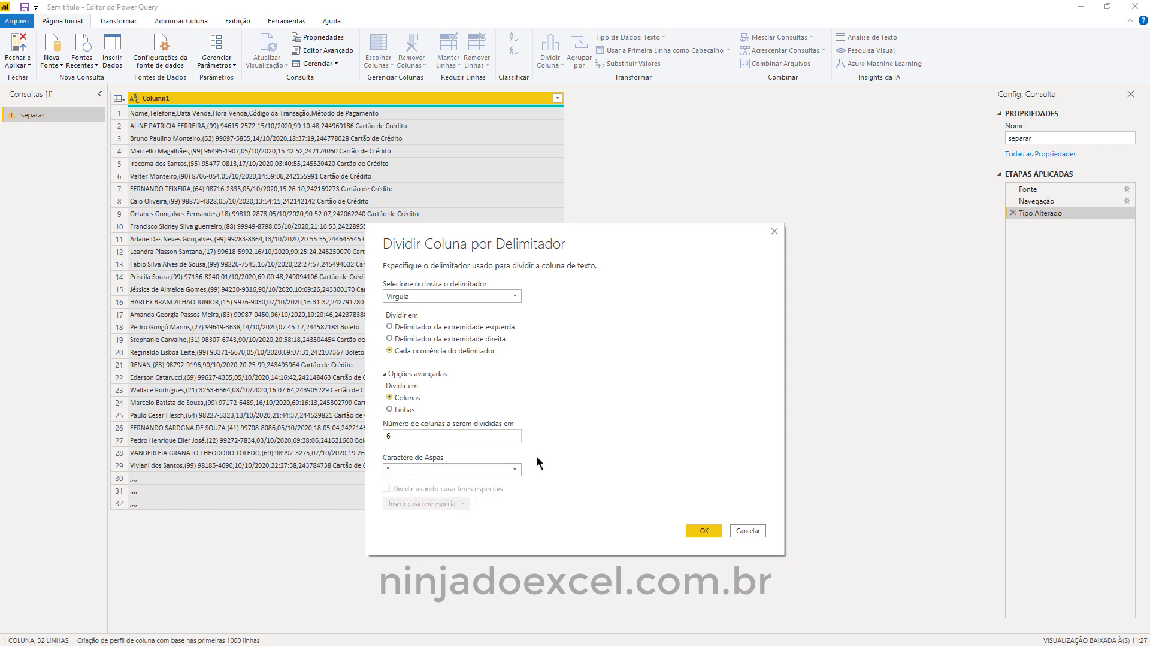
pyautogui.click(705, 534)
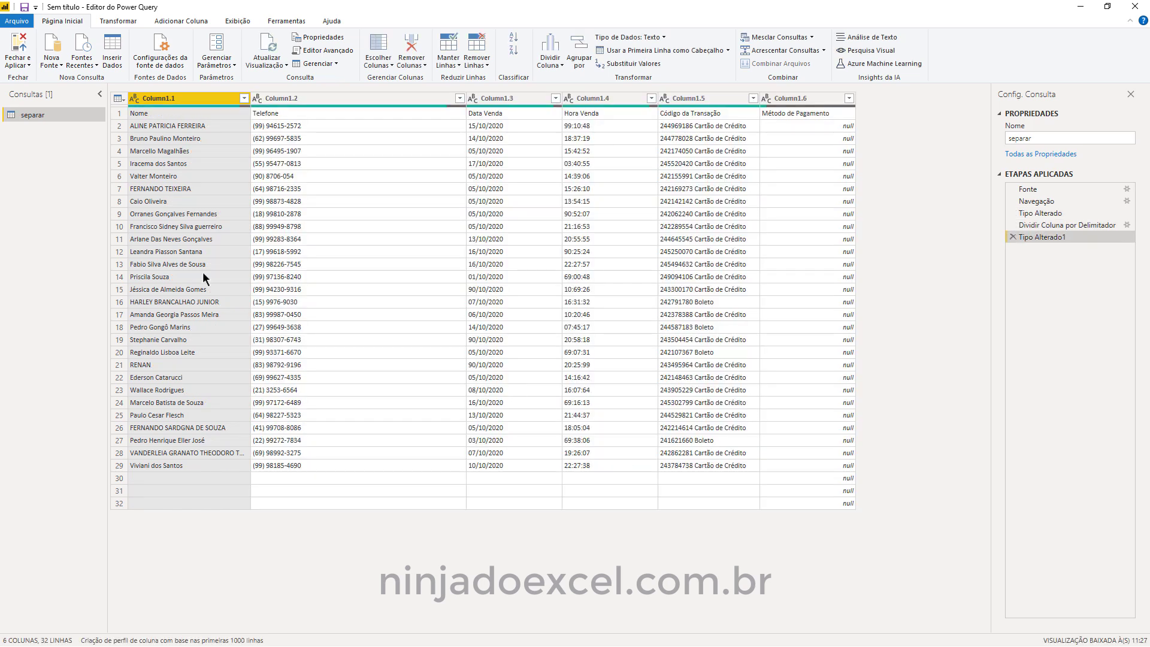
pyautogui.click(203, 239)
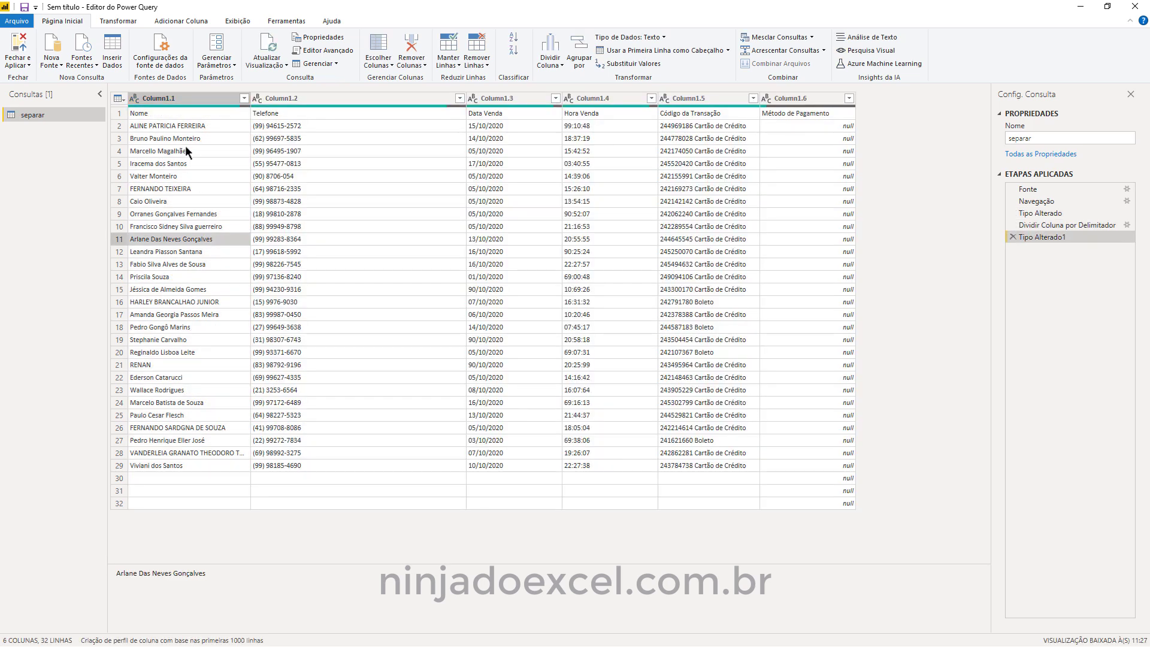
pyautogui.click(272, 113)
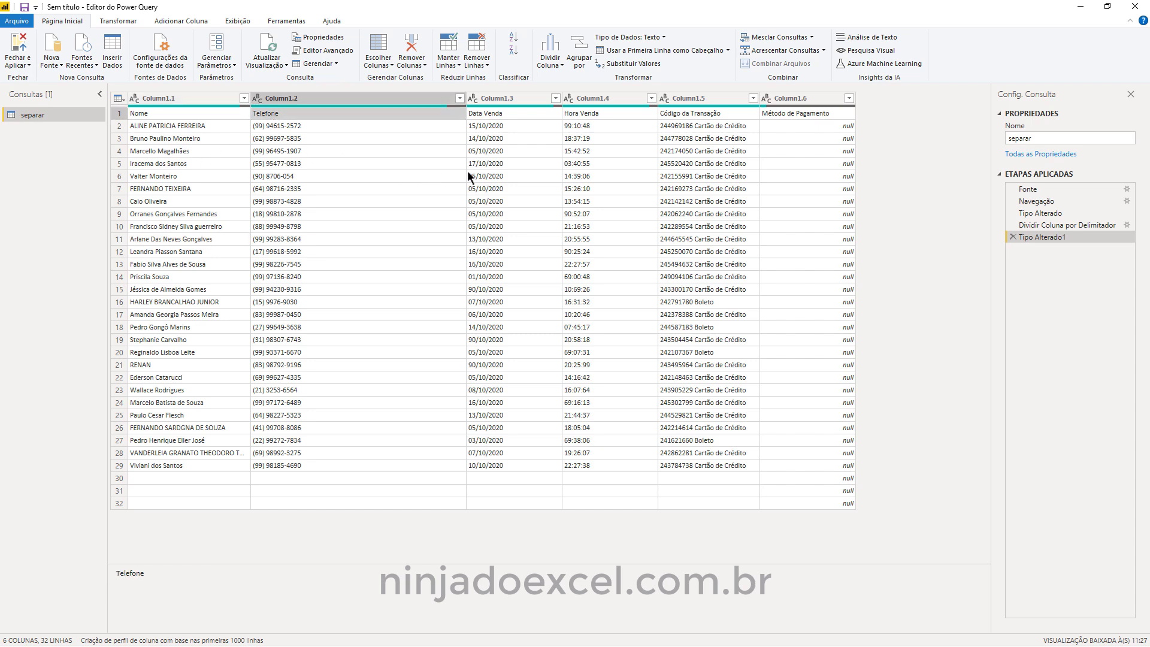
pyautogui.click(515, 113)
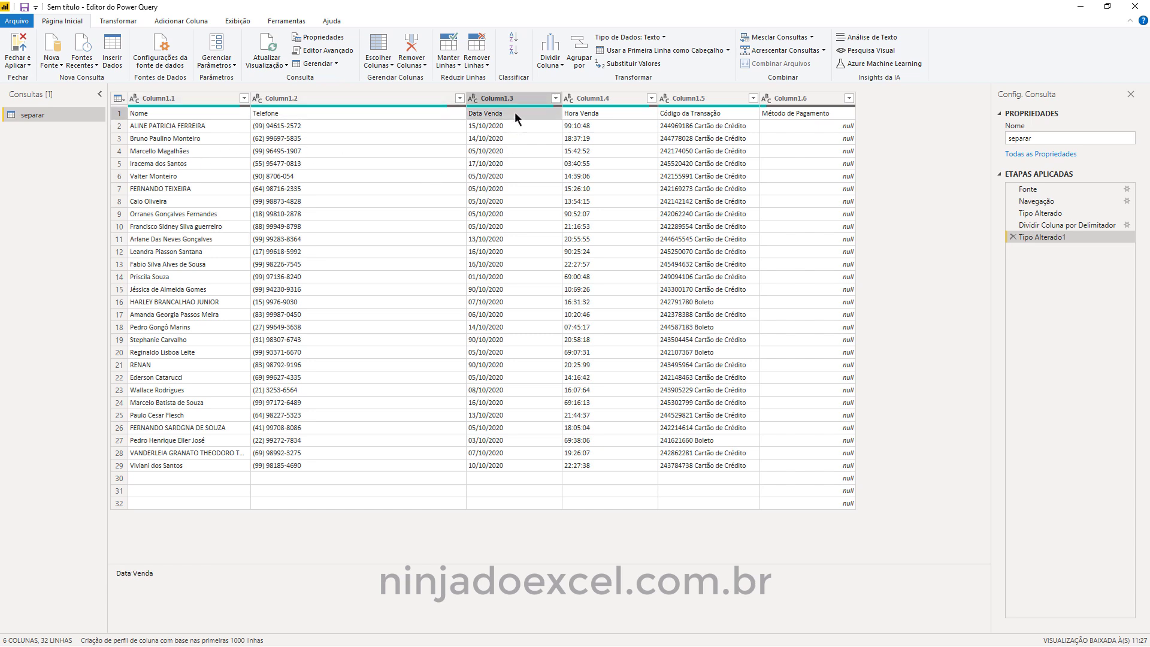
pyautogui.click(598, 111)
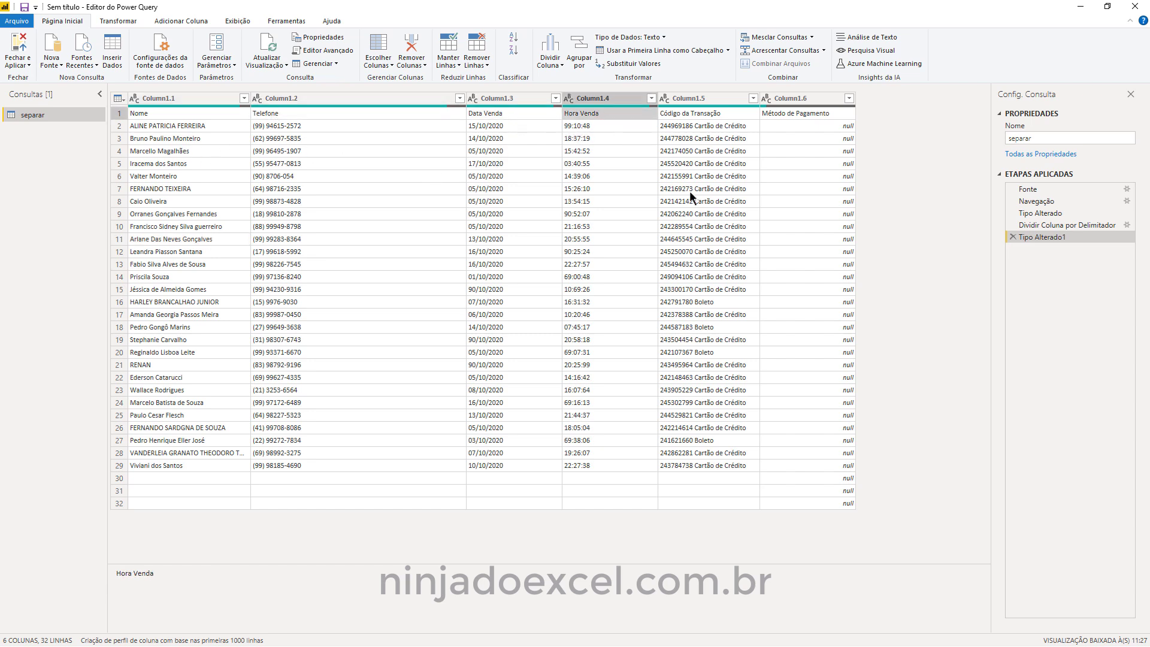
pyautogui.click(721, 113)
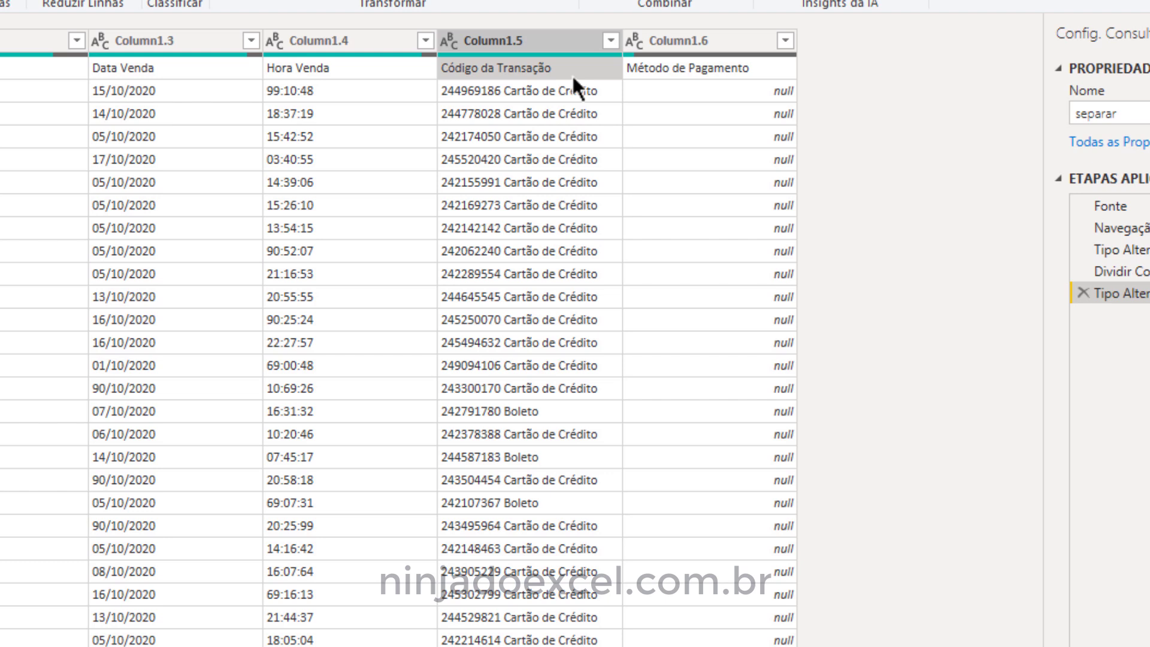
pyautogui.click(549, 94)
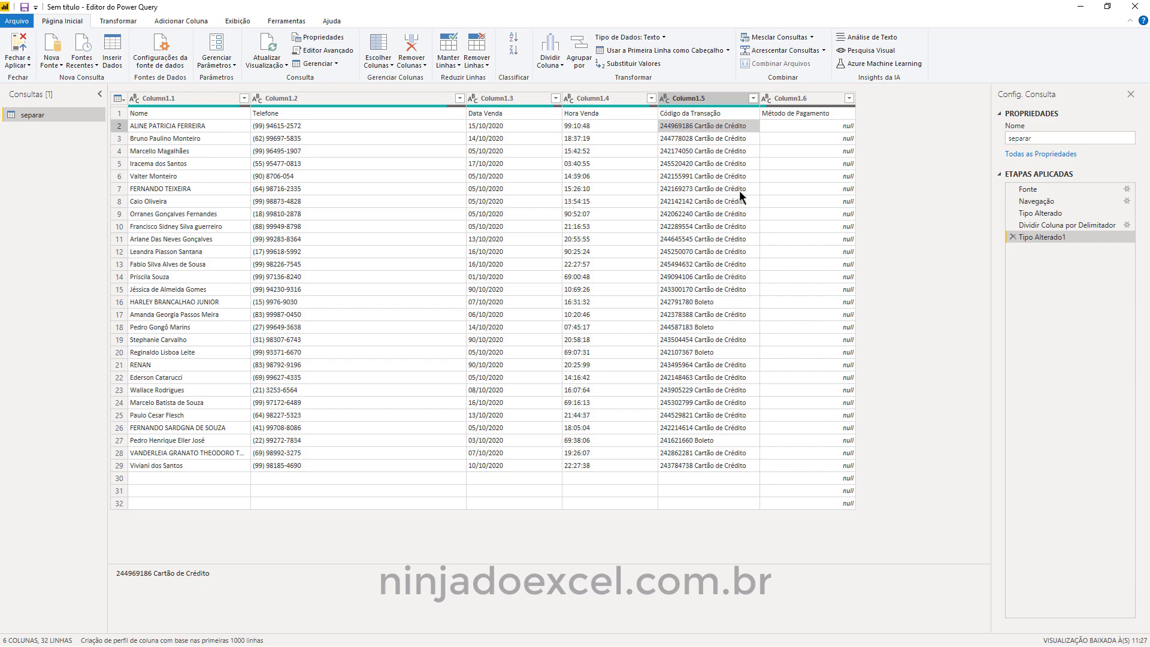
pyautogui.click(714, 253)
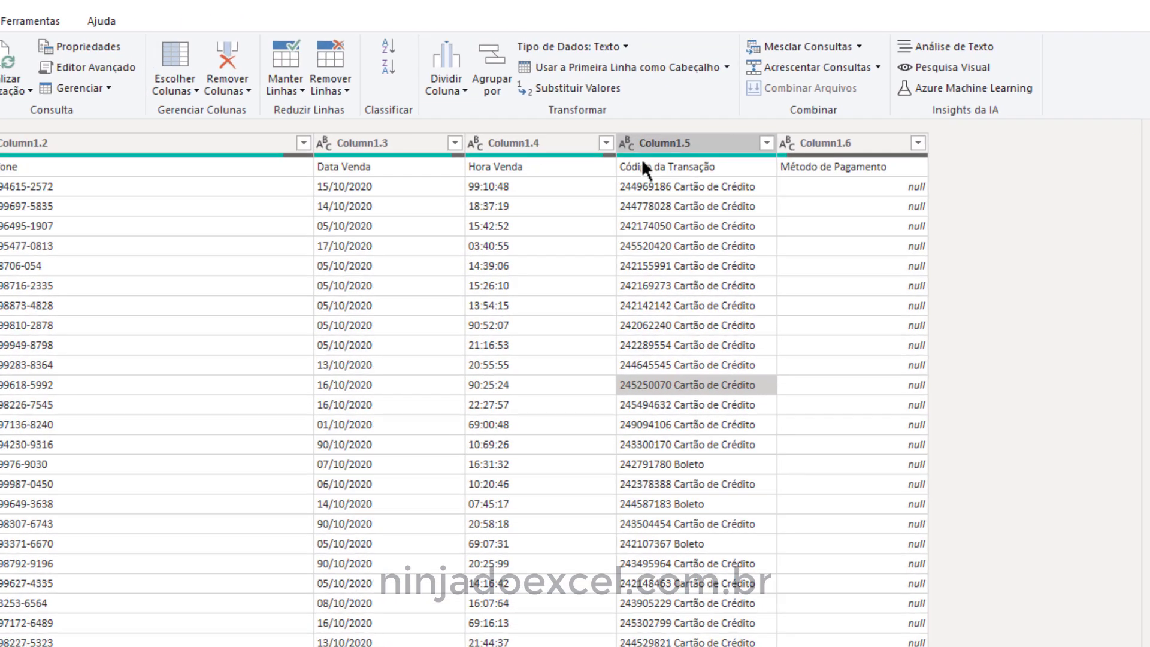
pyautogui.click(455, 87)
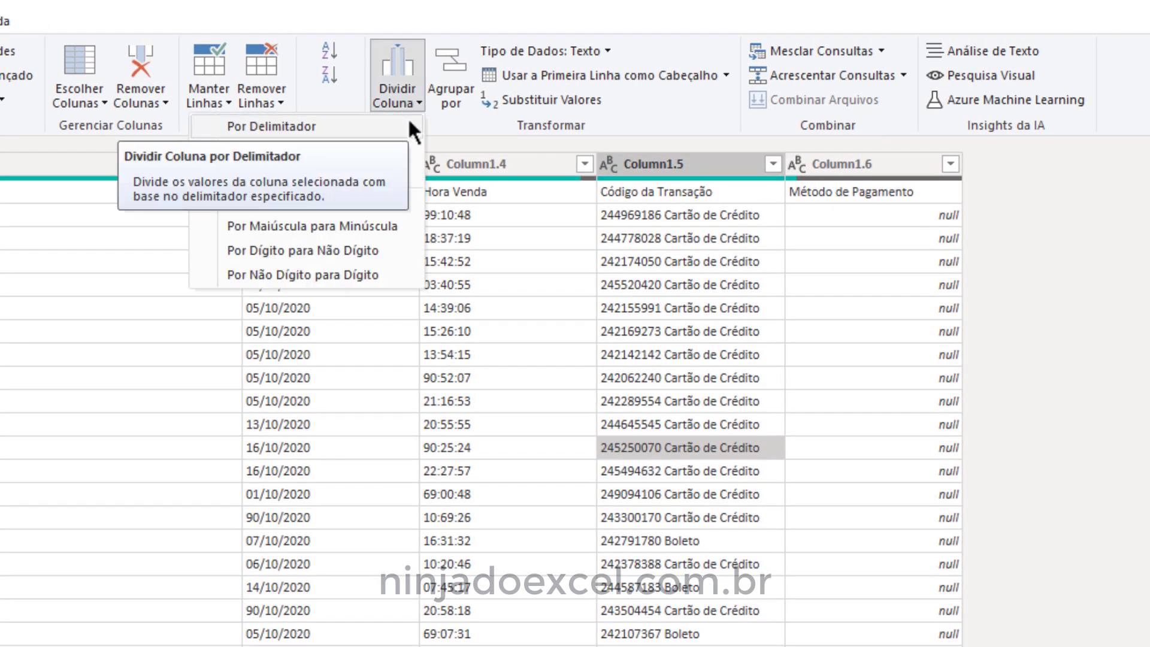
# - Split Column1.5 at each space, then delete that split and its Tipo Alterado2 step
pyautogui.click(304, 124)
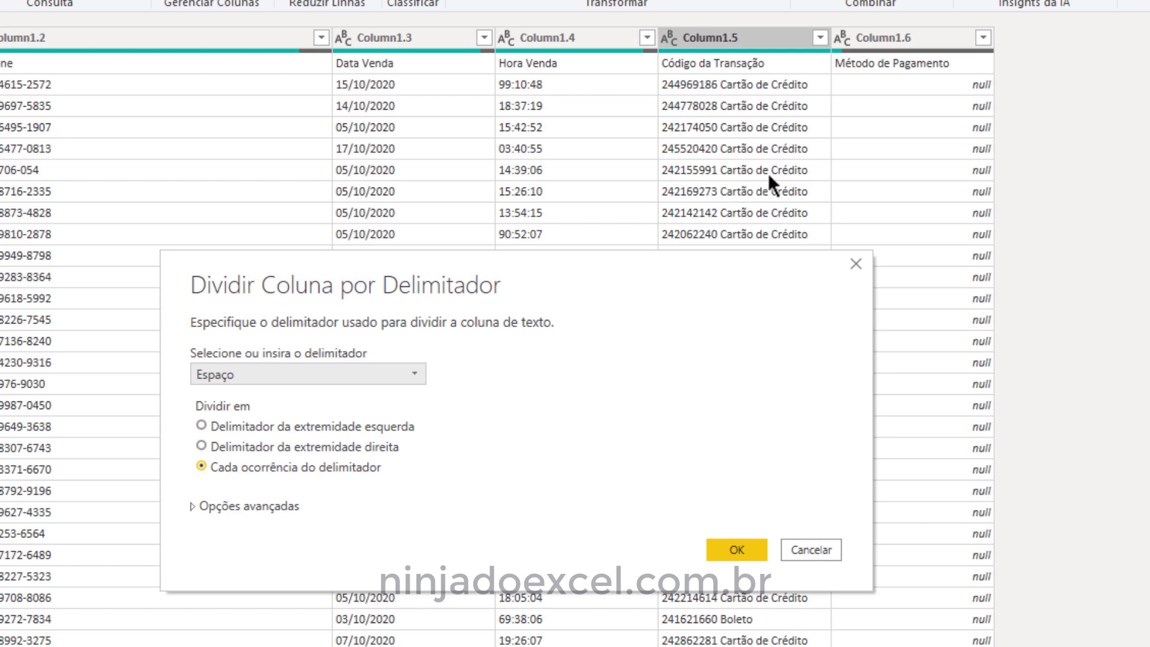
pyautogui.click(746, 546)
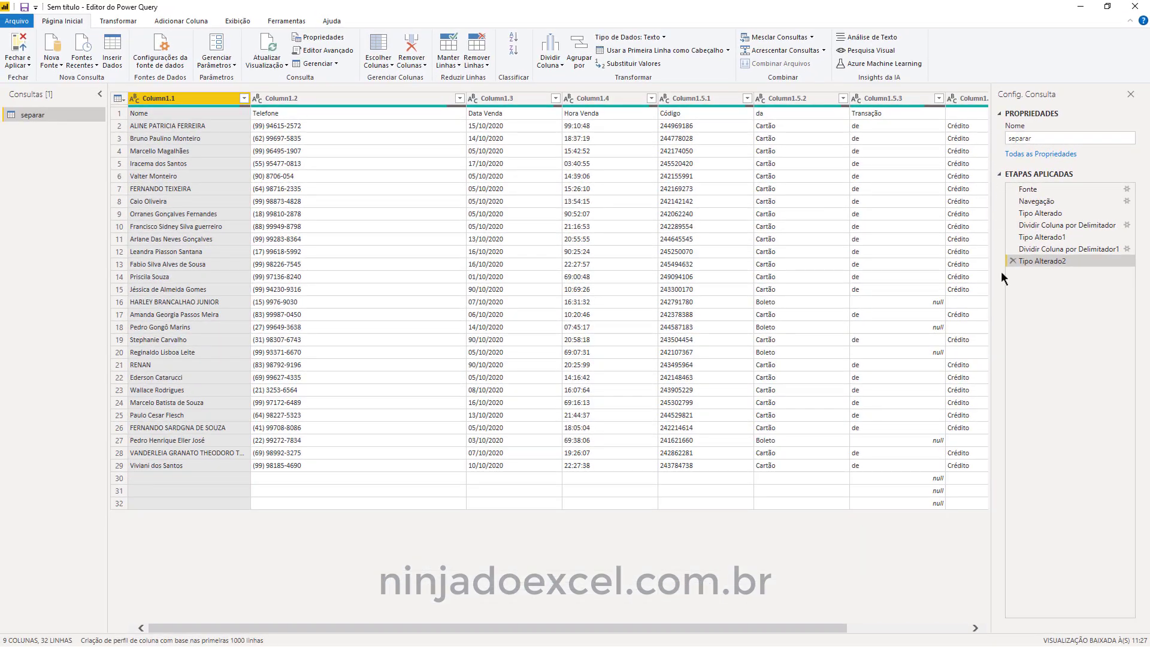
pyautogui.click(1011, 262)
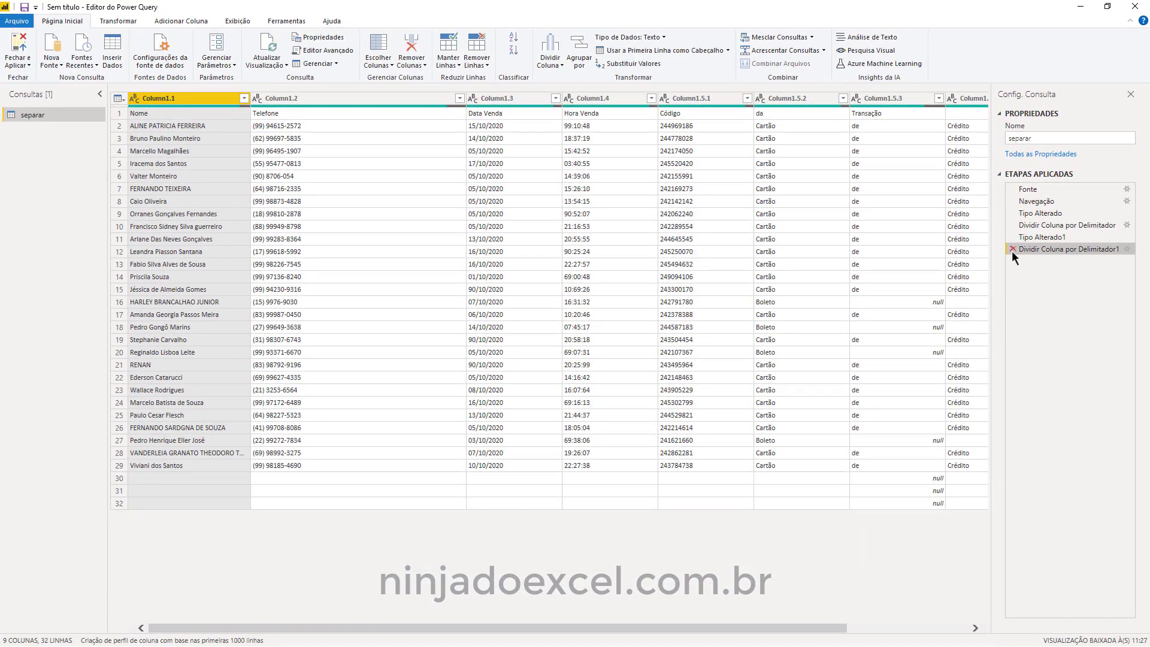
pyautogui.click(1012, 249)
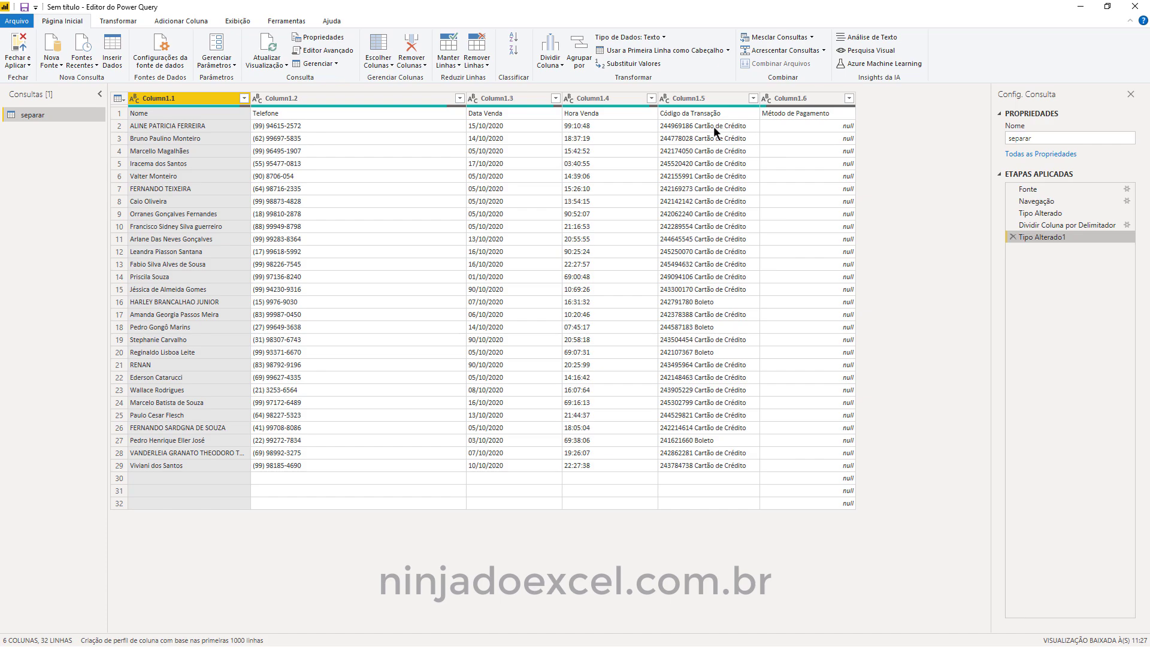
# - Split Column1.5 at its left-most space into Column1.5.1 codes and Column1.5.2 payment methods
pyautogui.click(717, 149)
pyautogui.click(550, 61)
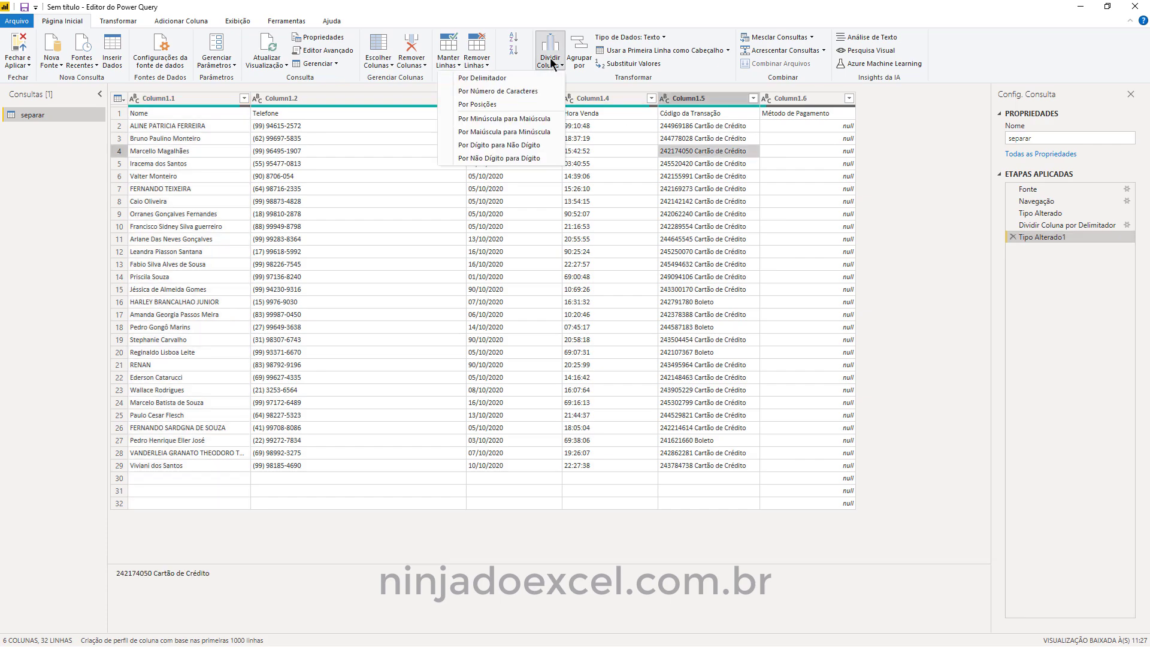
pyautogui.click(537, 78)
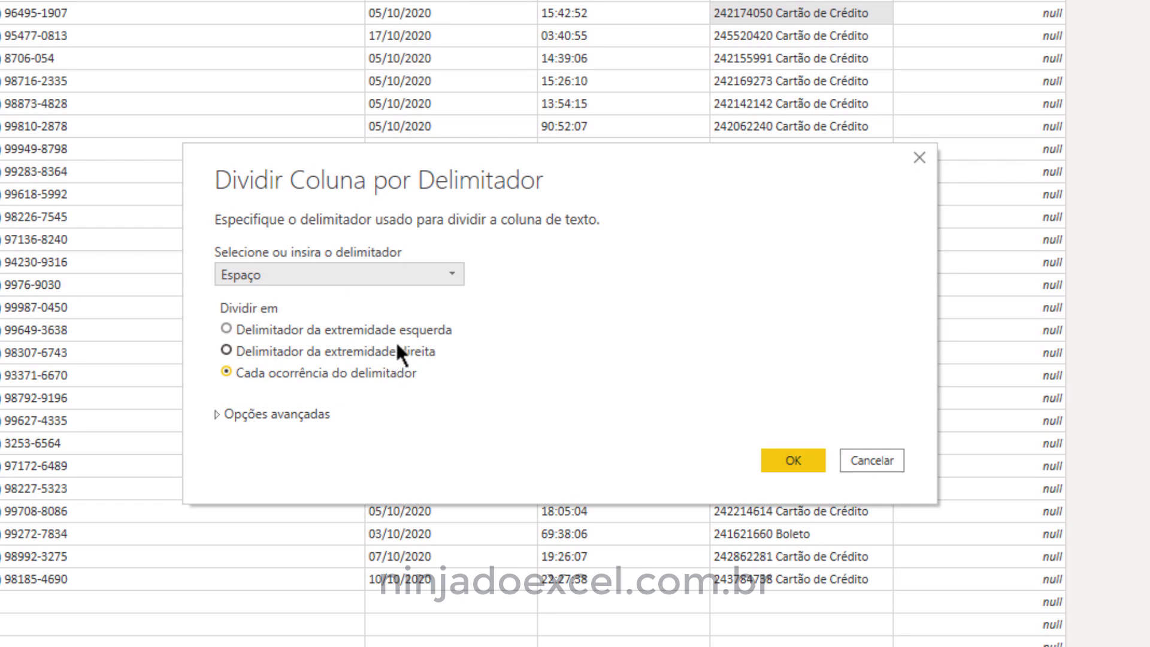
pyautogui.click(399, 329)
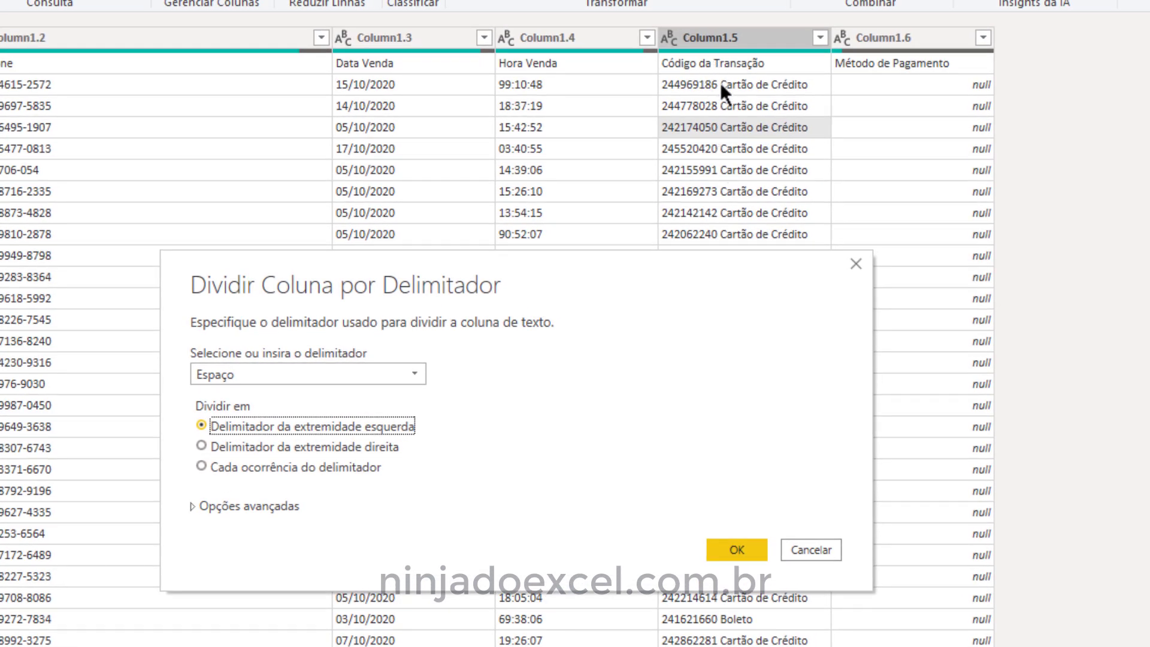
pyautogui.click(720, 554)
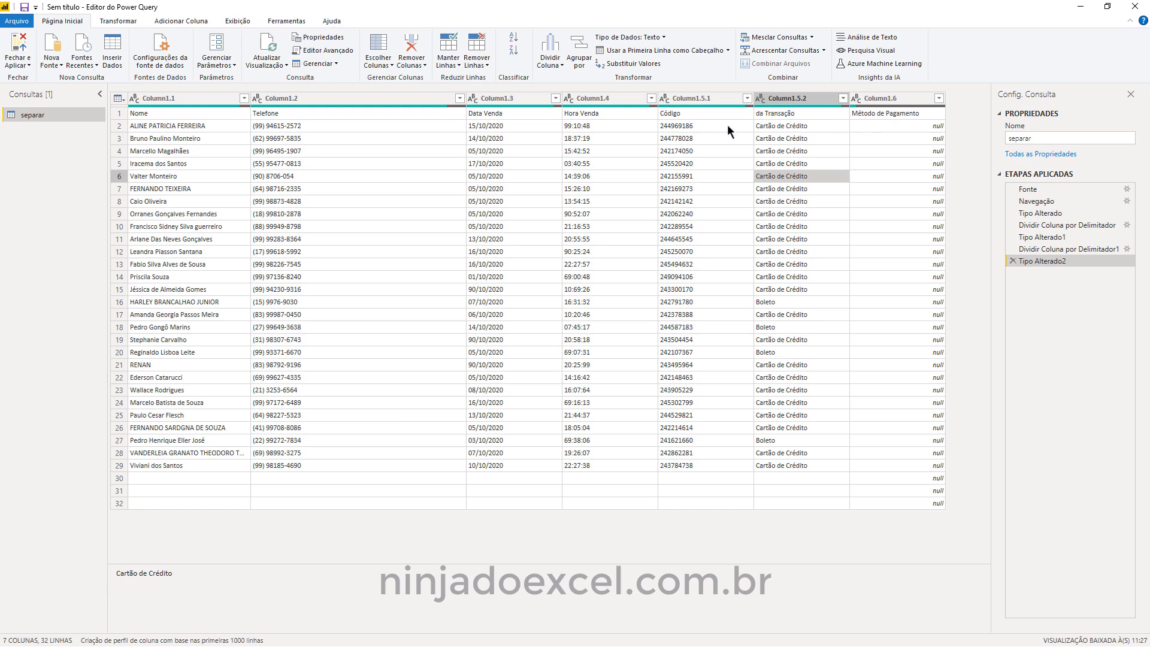
# - Use the first row of separar as column headers, then remove the empty Método de Pagamento column
pyautogui.click(714, 116)
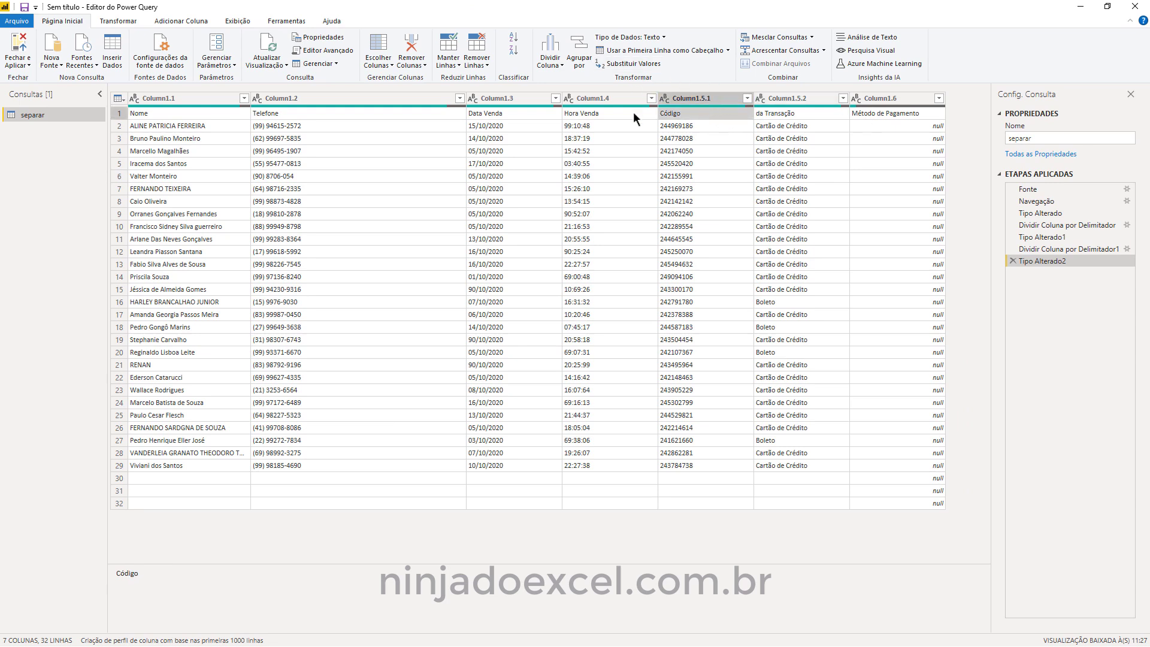
pyautogui.click(633, 51)
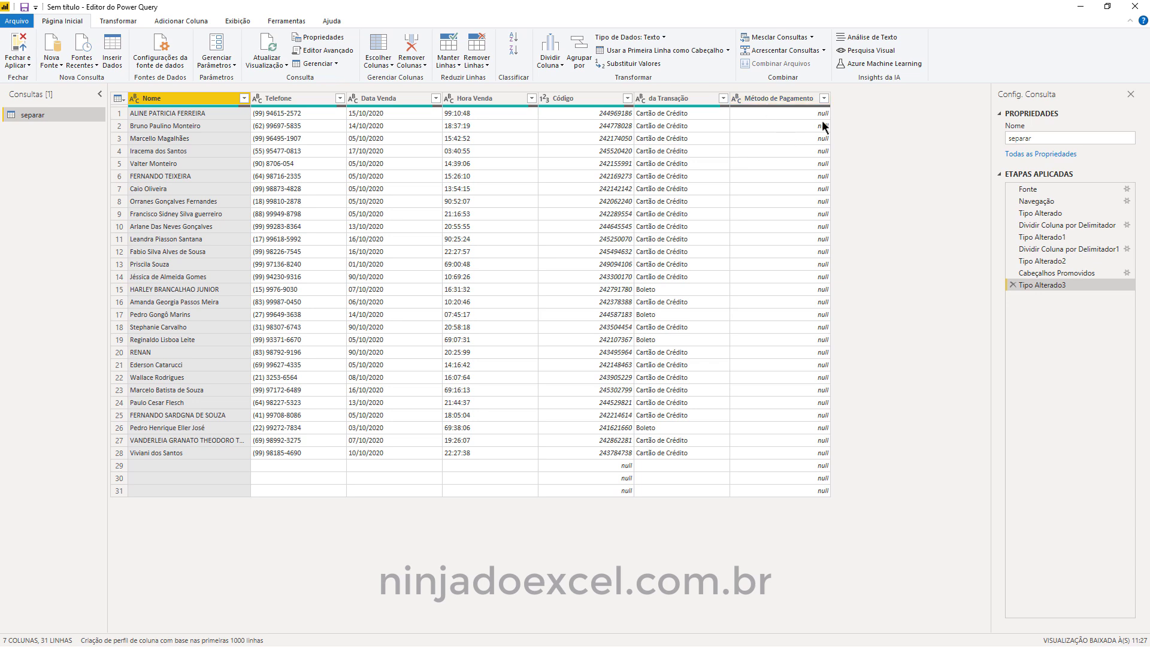
pyautogui.click(793, 100)
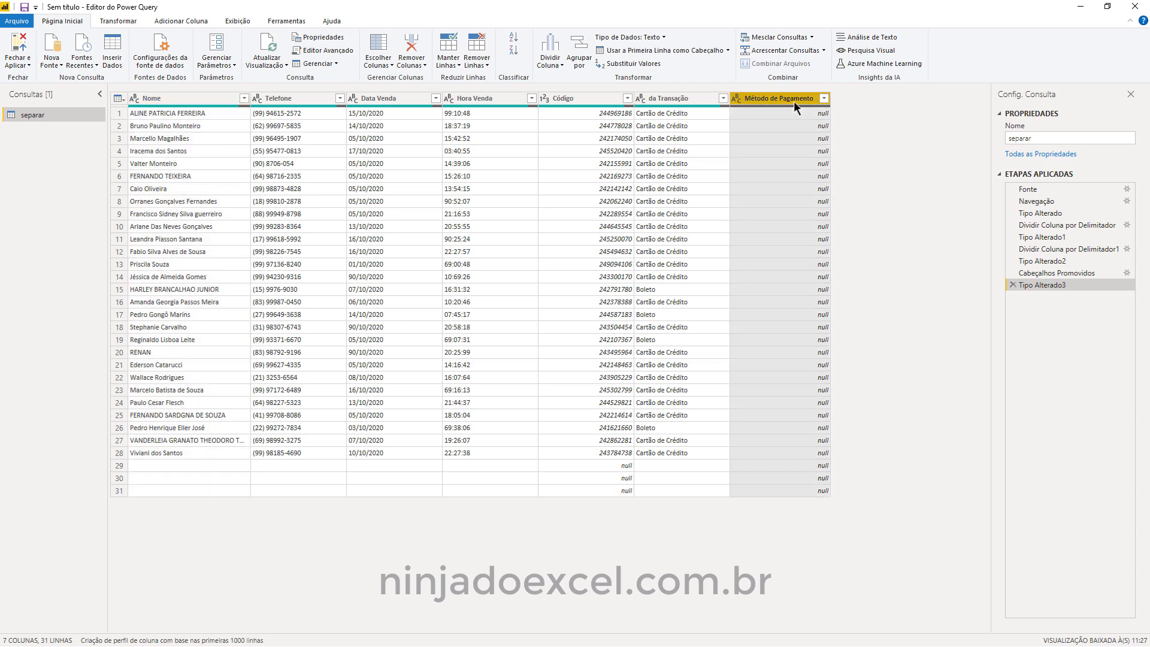
pyautogui.rightClick(795, 107)
pyautogui.click(824, 127)
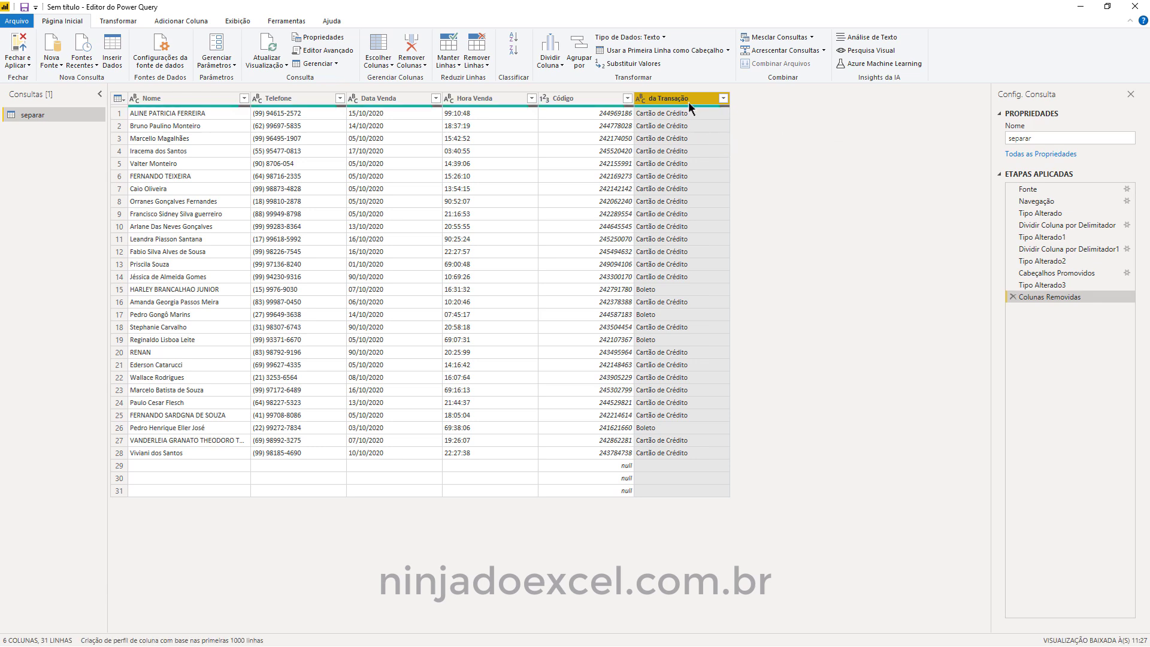
# - Uncheck (nulo) in the Código column filter so only 28 rows remain
pyautogui.click(615, 466)
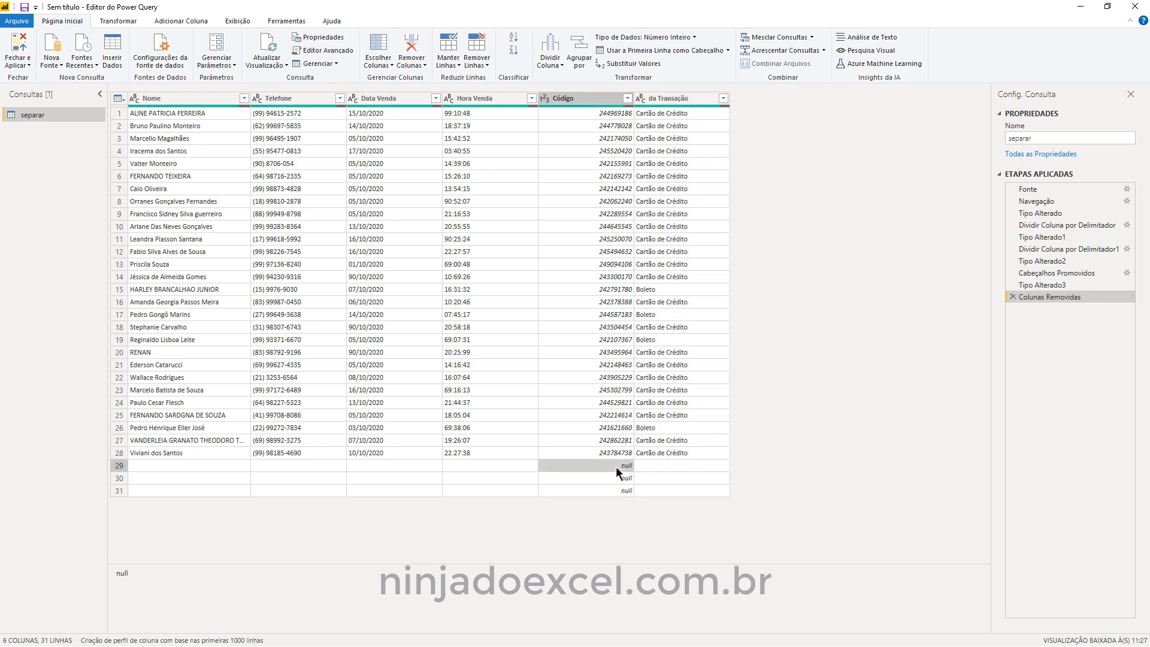
pyautogui.click(627, 98)
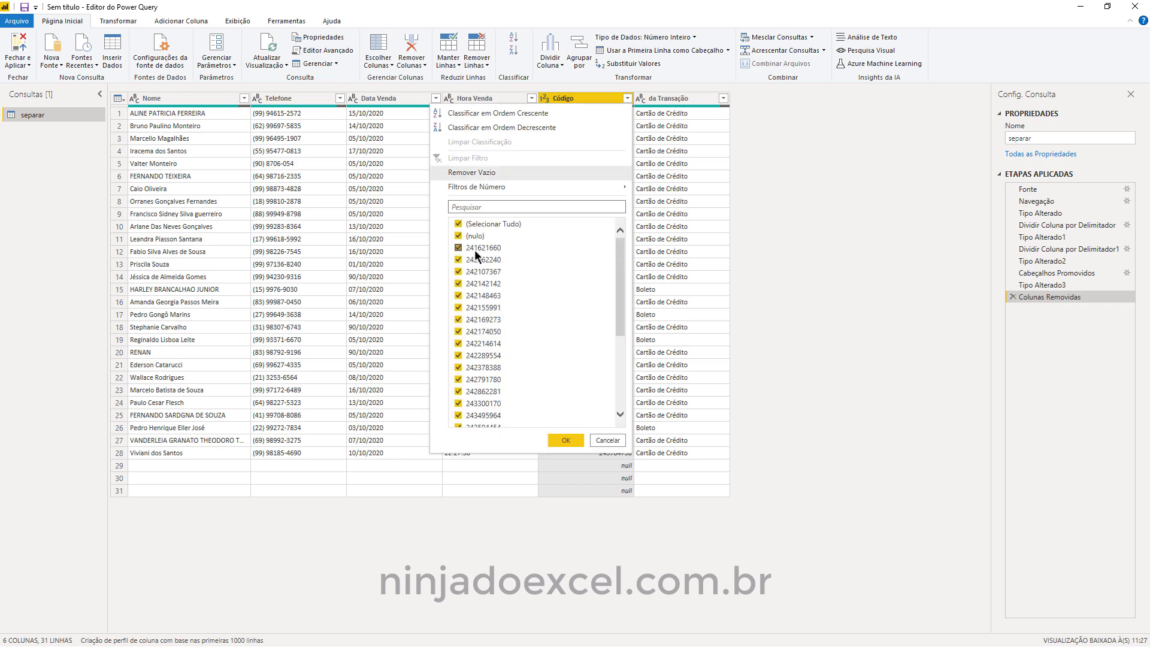
pyautogui.click(459, 236)
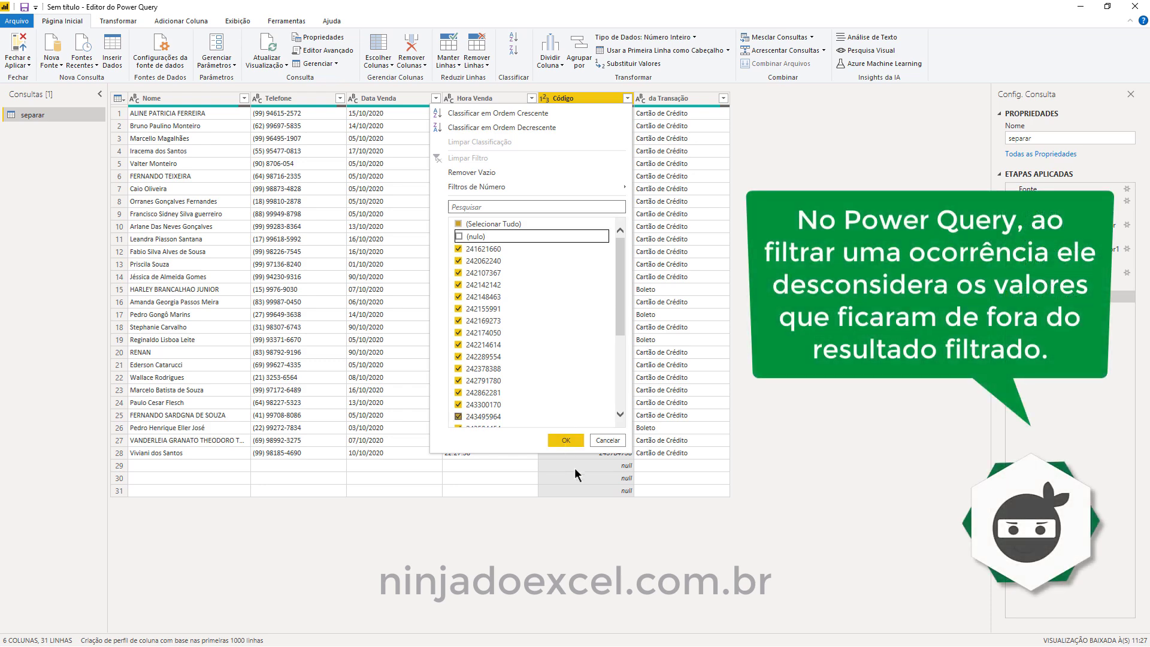
pyautogui.click(570, 440)
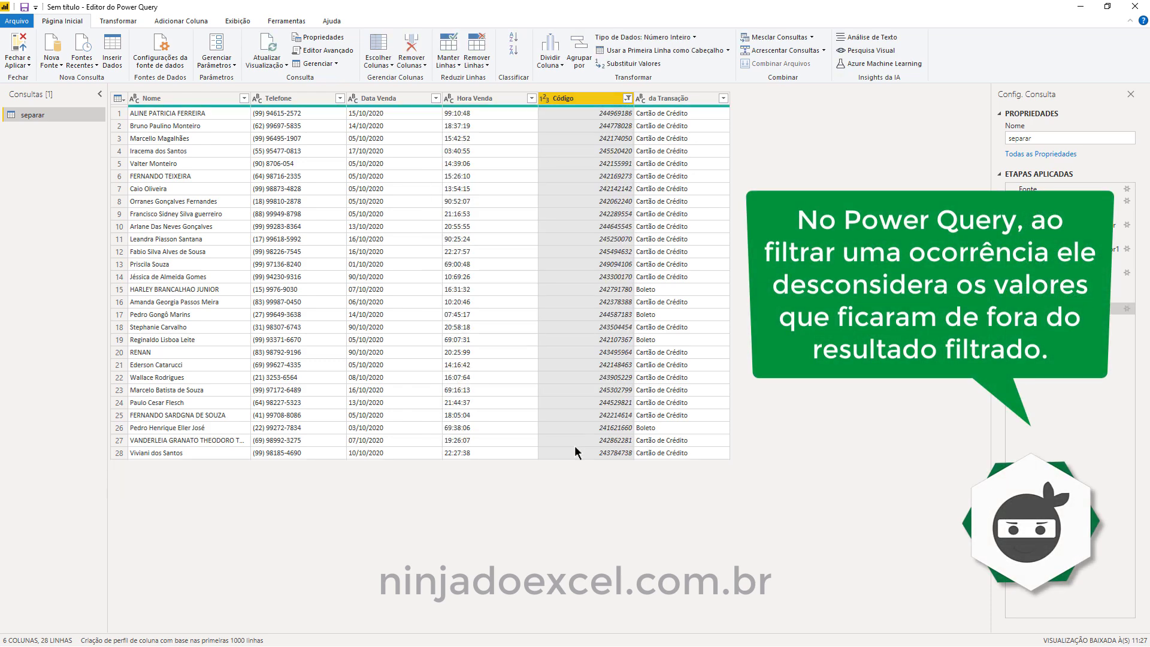
pyautogui.click(665, 355)
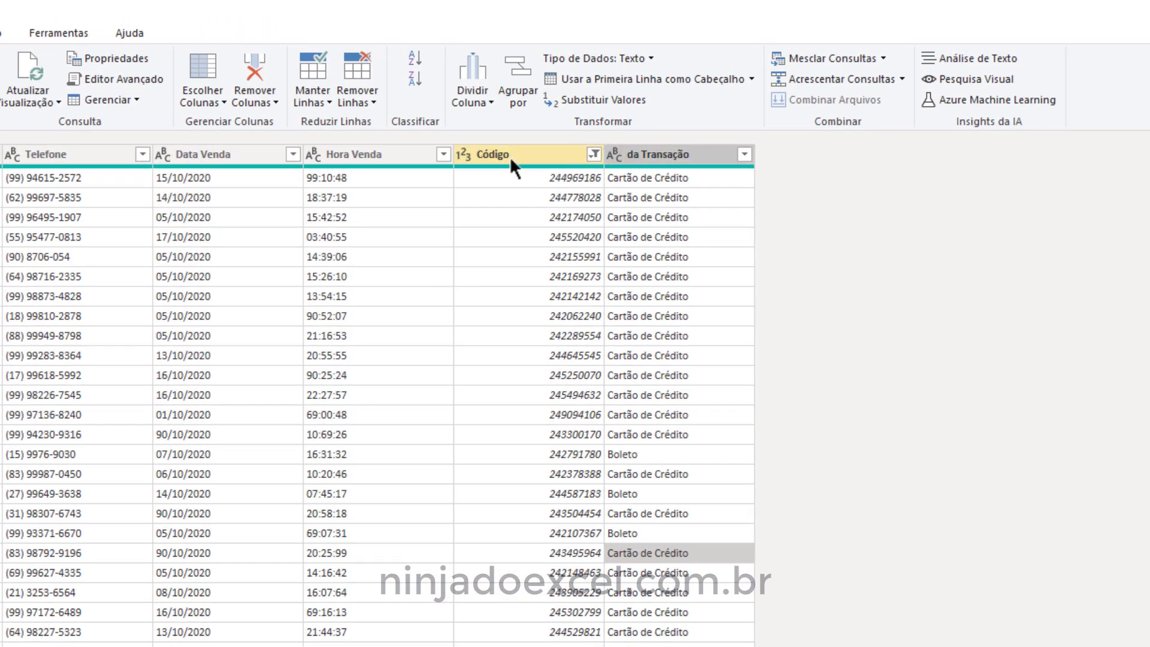
pyautogui.doubleClick(499, 154)
pyautogui.write('tran')
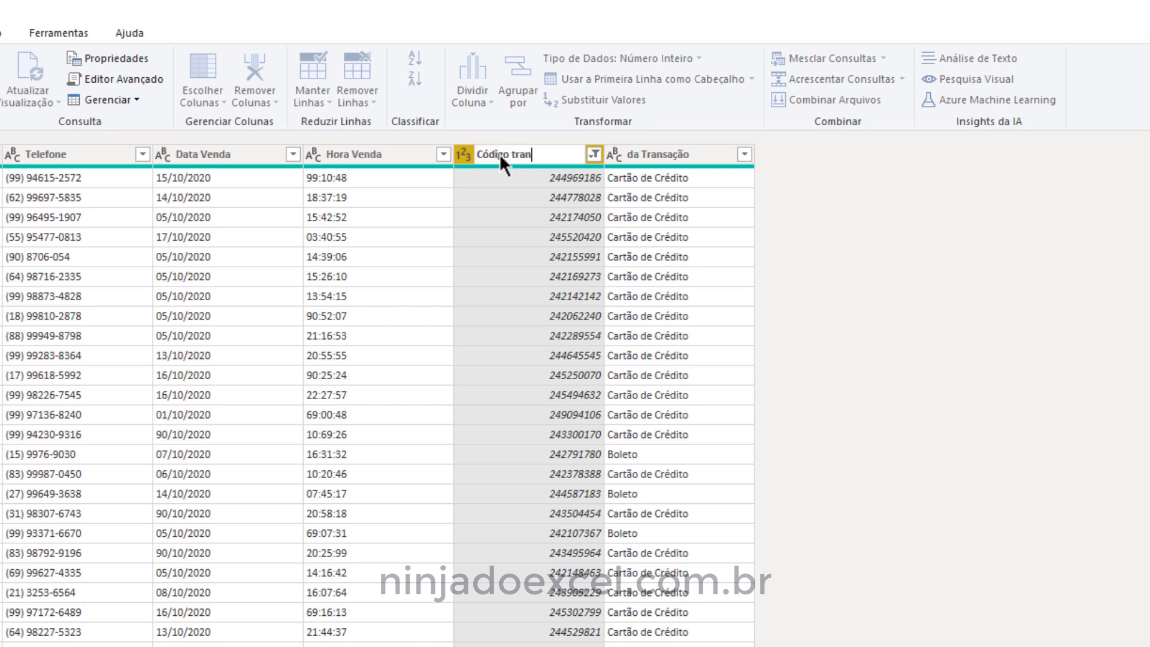
# - Rename the Código column to 'Código transação'
pyautogui.write('saçãio')
pyautogui.press('BackSpace')
pyautogui.press('BackSpace')
pyautogui.write('o')
pyautogui.press('Return')
# - Rename the 'da Transação' column to 'Método de pagto'
pyautogui.doubleClick(667, 157)
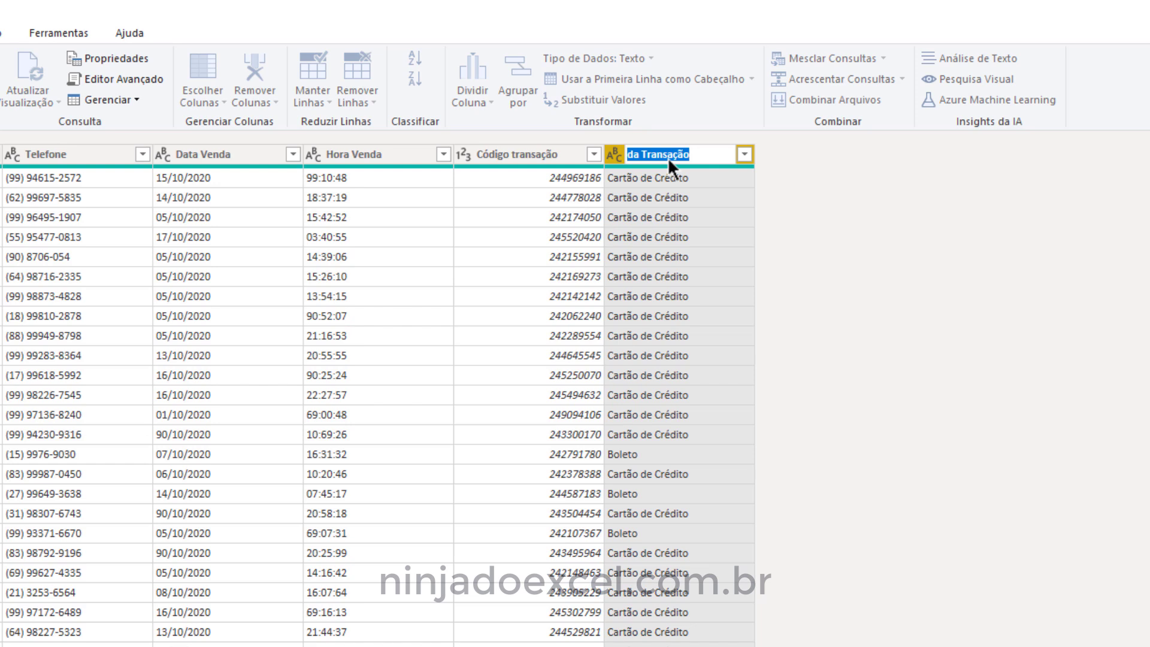
pyautogui.write('Método de pa')
pyautogui.write('gto')
pyautogui.press('Return')
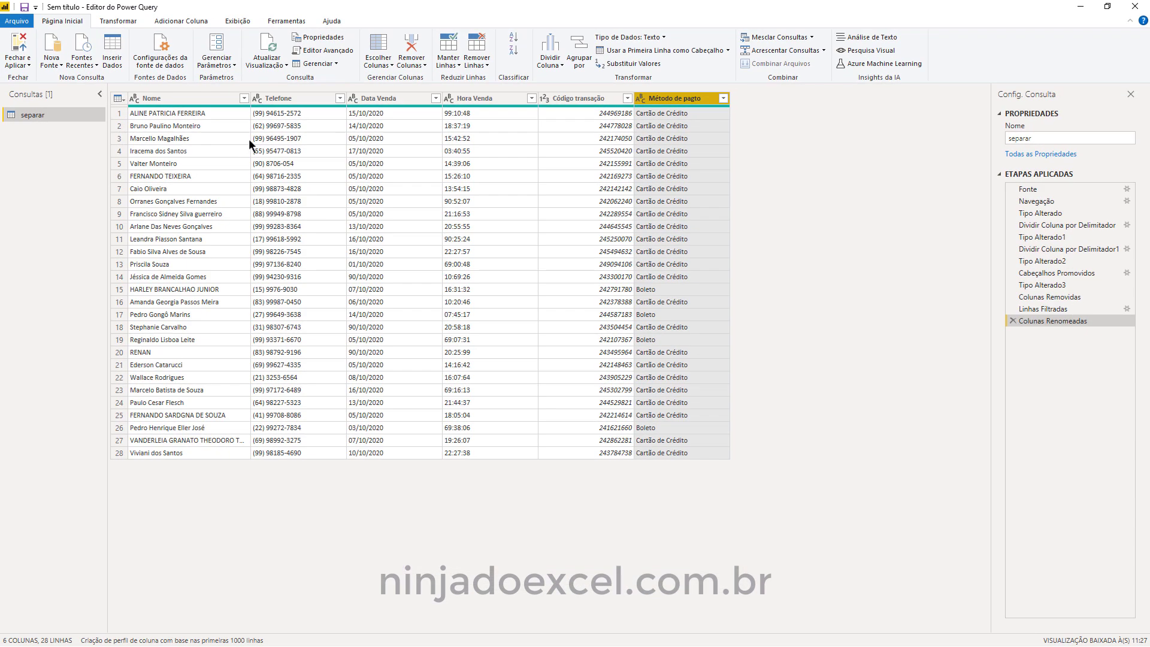
# - Change Data Venda to the Date type and inspect the DataFormat.Error for 90/10/2020
pyautogui.click(287, 138)
pyautogui.click(353, 99)
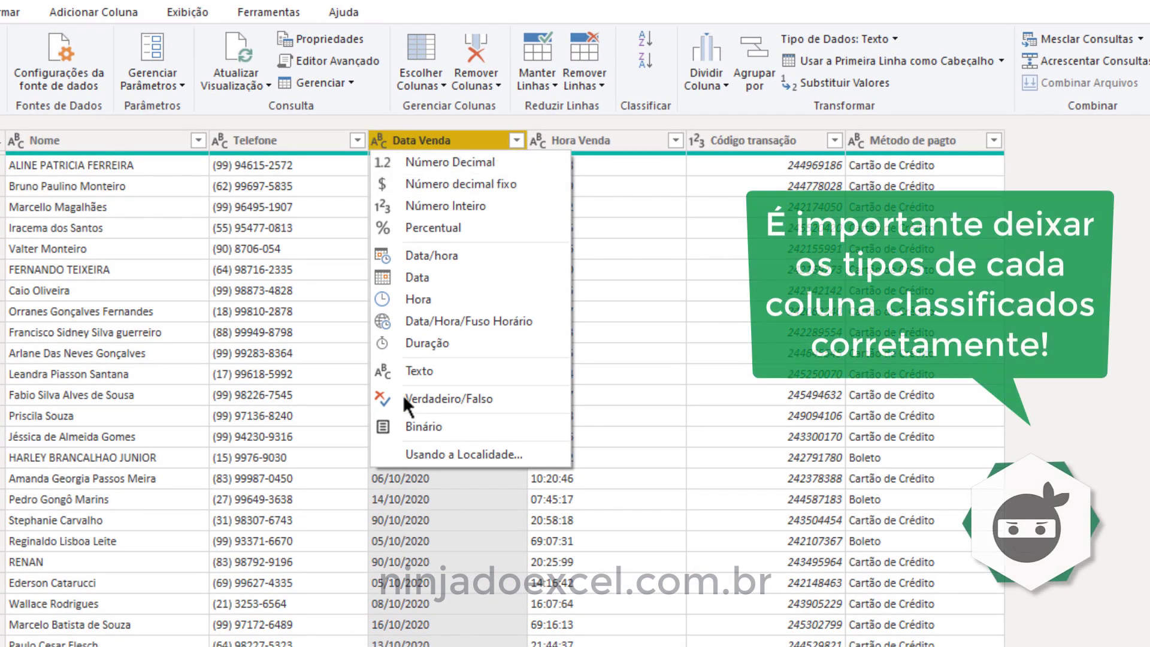
pyautogui.click(430, 282)
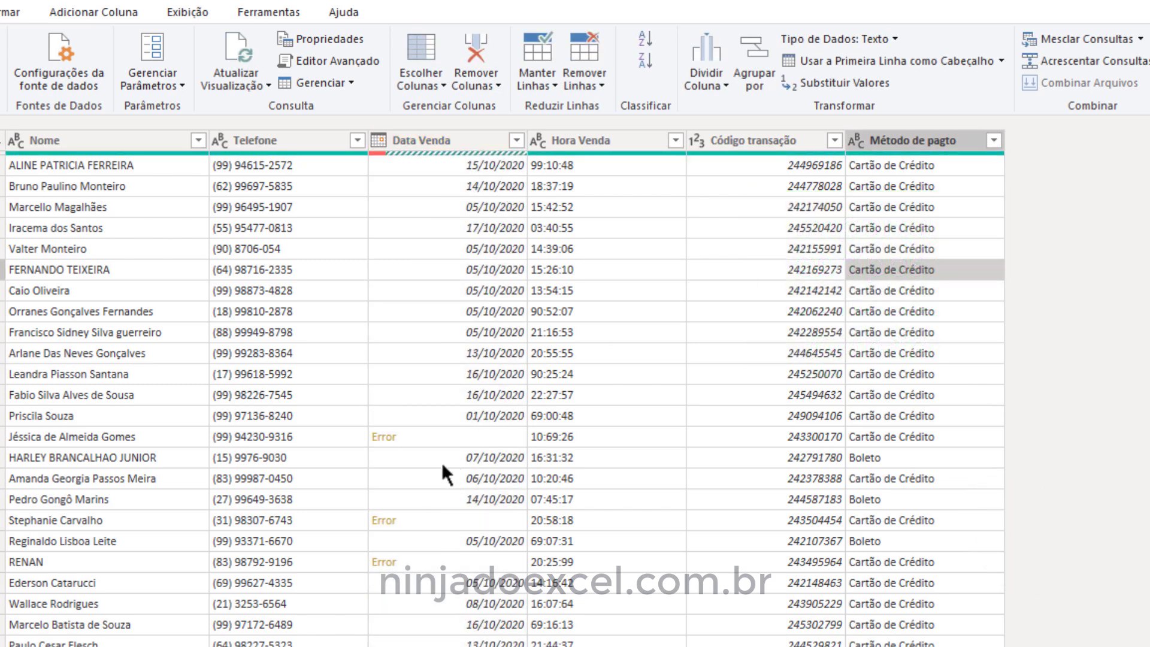
pyautogui.click(384, 519)
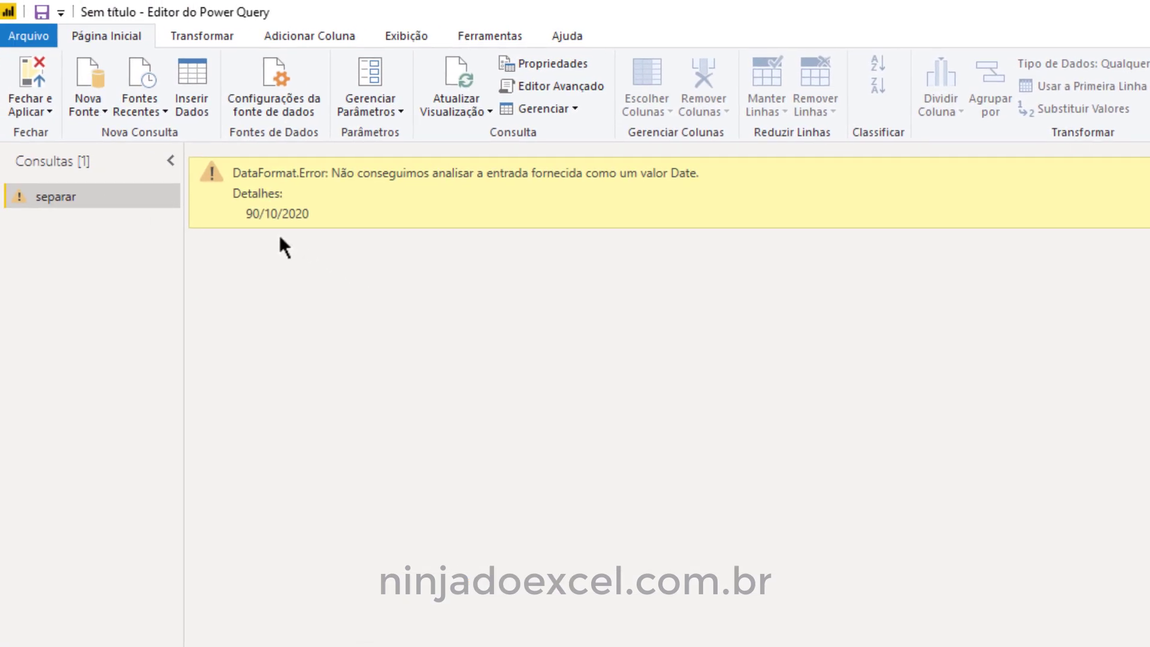
pyautogui.moveTo(242, 214); pyautogui.dragTo(256, 214)
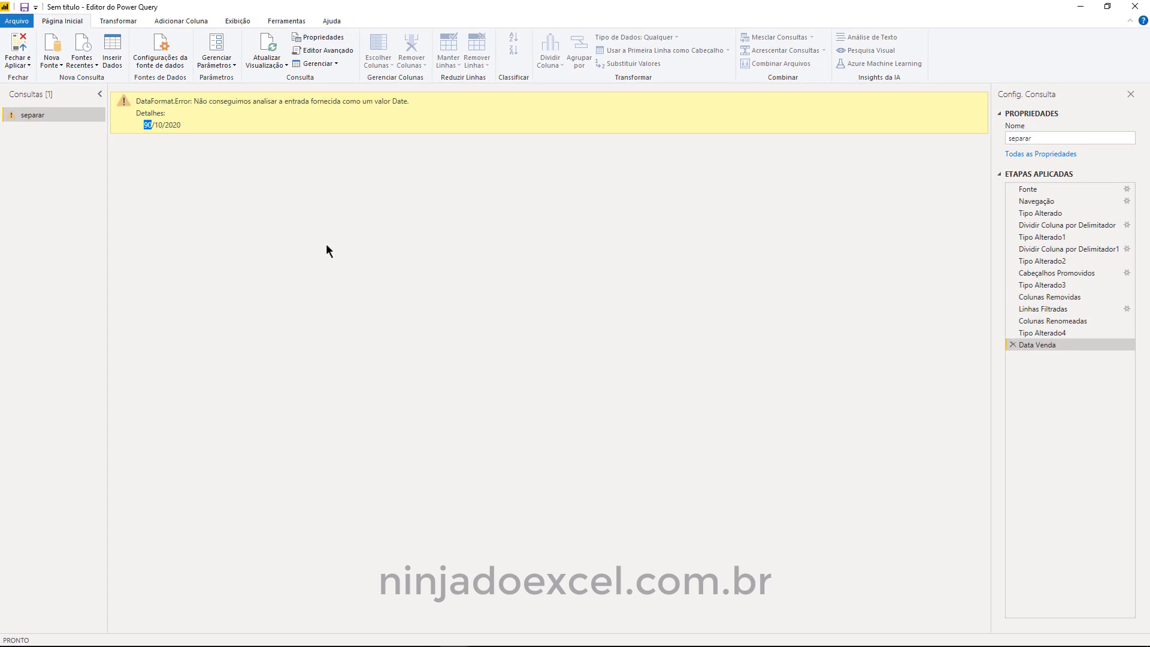
# - In Excel, replace every 90 with 10 in column A and save the workbook
pyautogui.hotkey('alt', 'Tab')
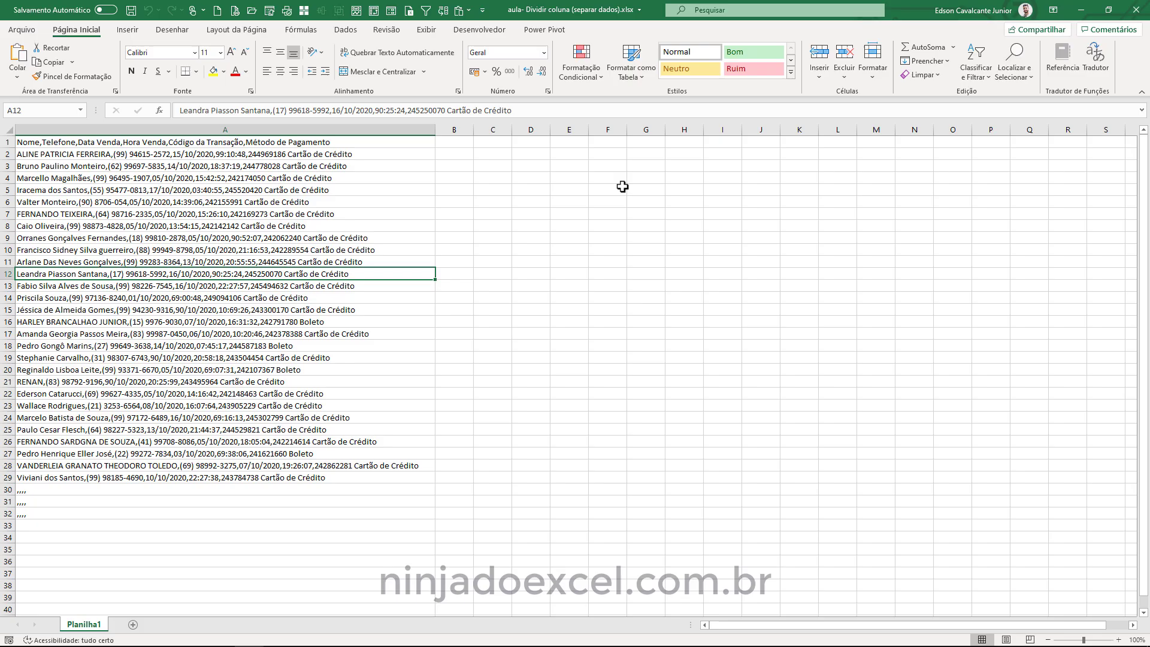
pyautogui.click(223, 128)
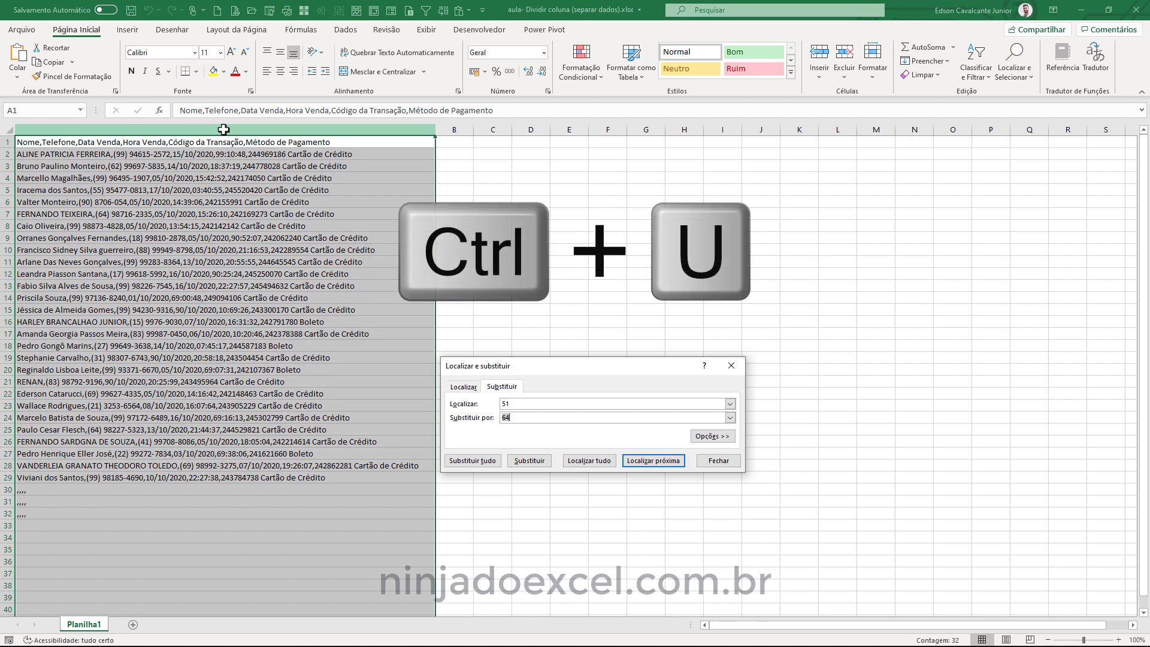
pyautogui.hotkey('shift', 'Tab')
pyautogui.write('90')
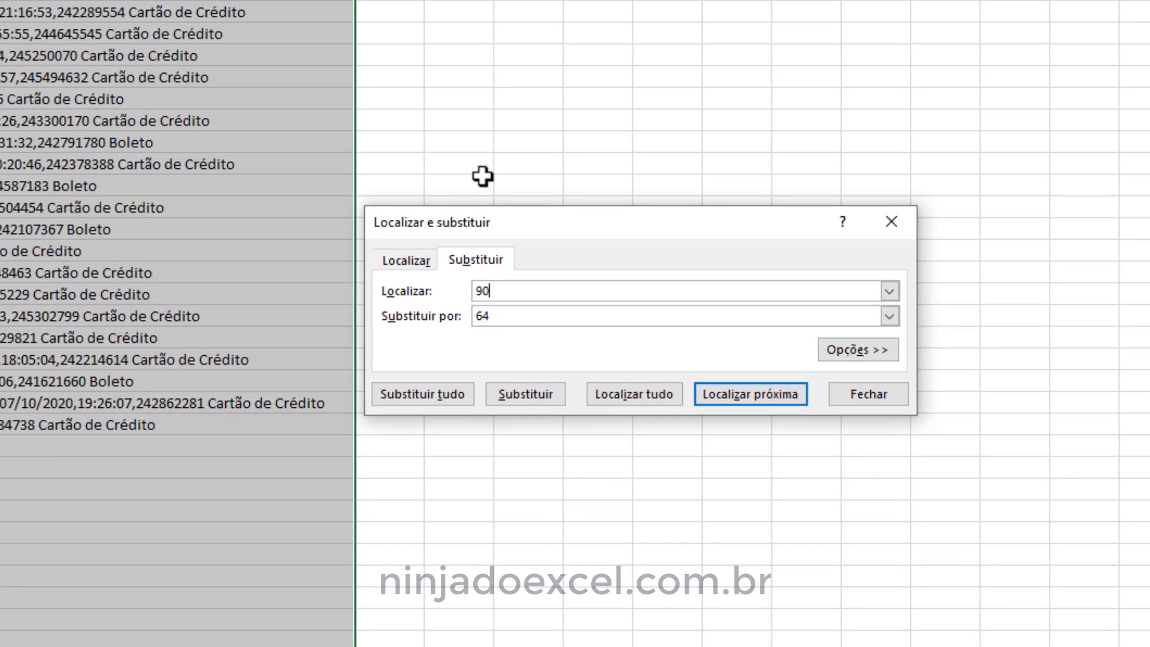
pyautogui.press('Tab')
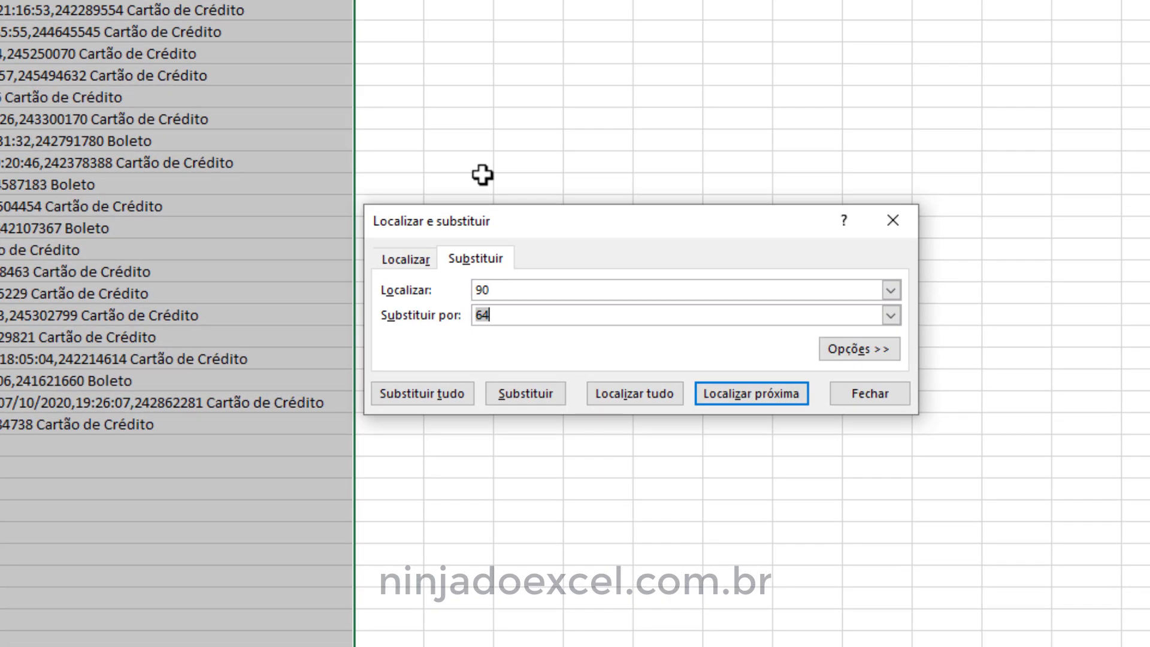
pyautogui.write('10')
pyautogui.click(444, 404)
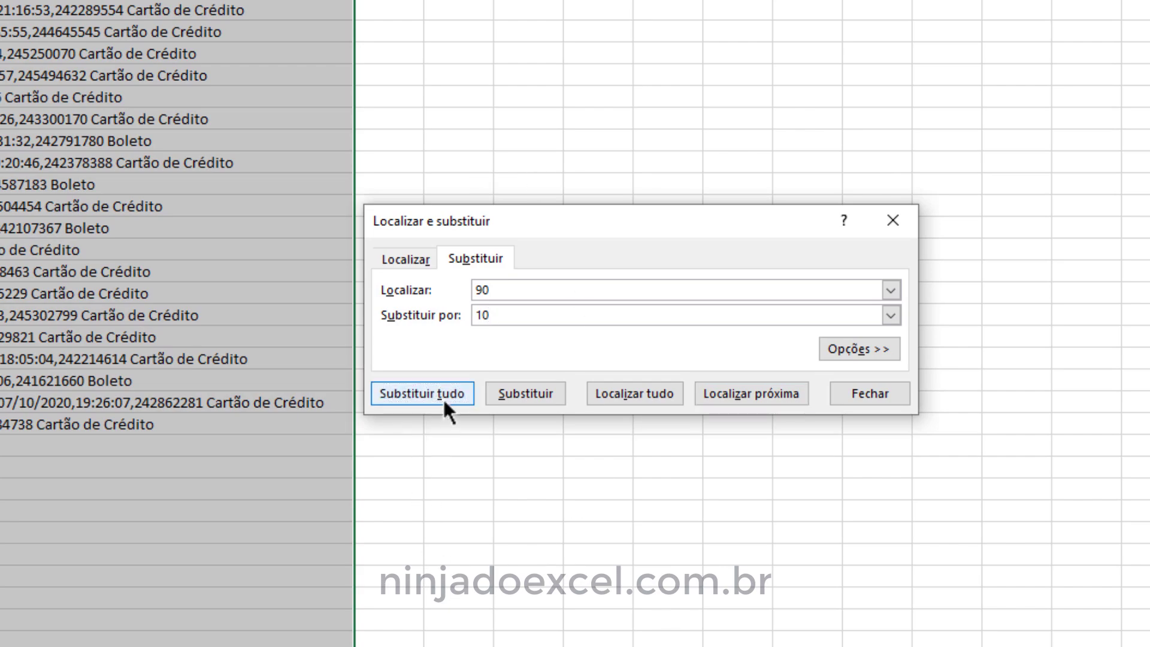
pyautogui.click(615, 216)
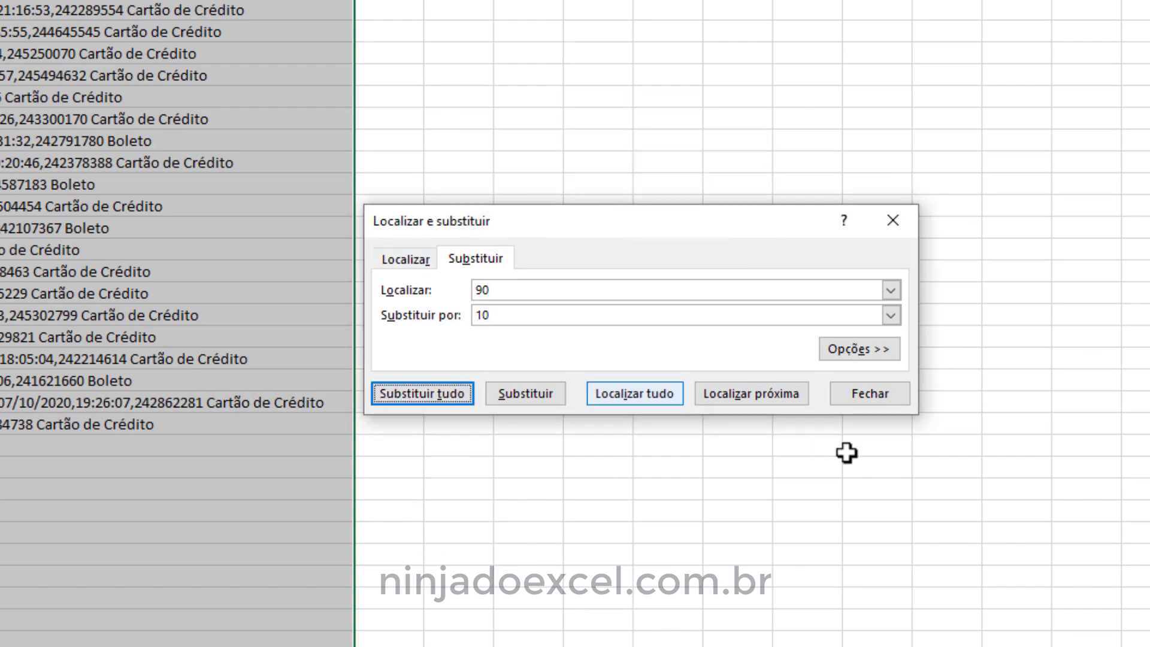
pyautogui.click(870, 393)
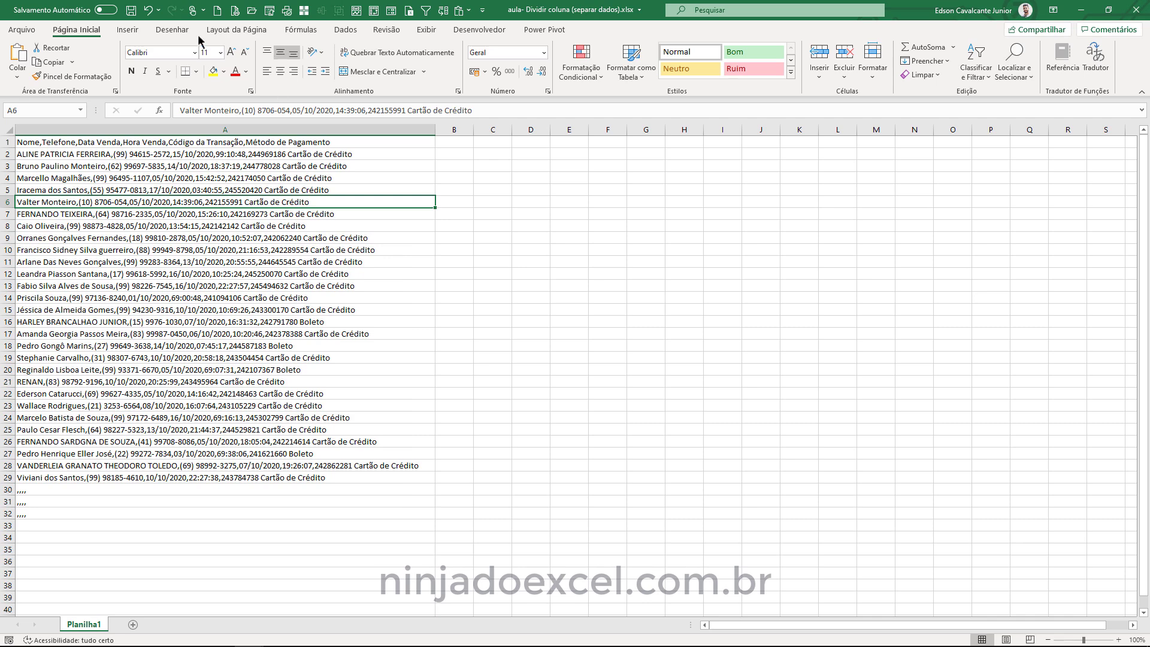
pyautogui.click(130, 10)
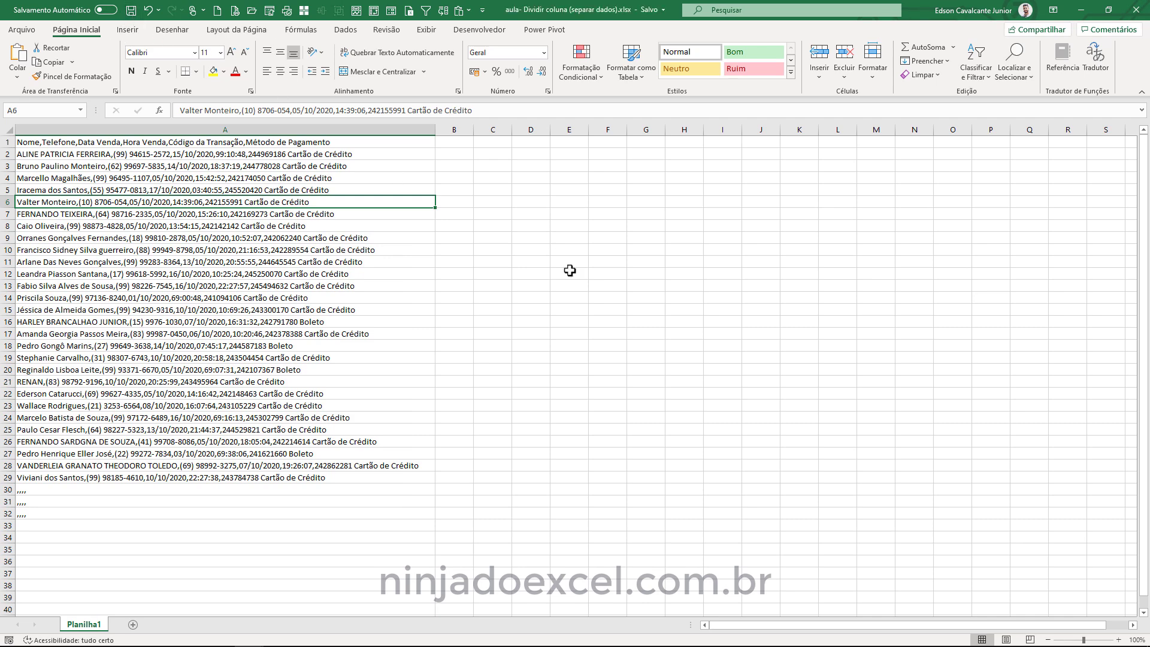
pyautogui.hotkey('alt', 'Tab')
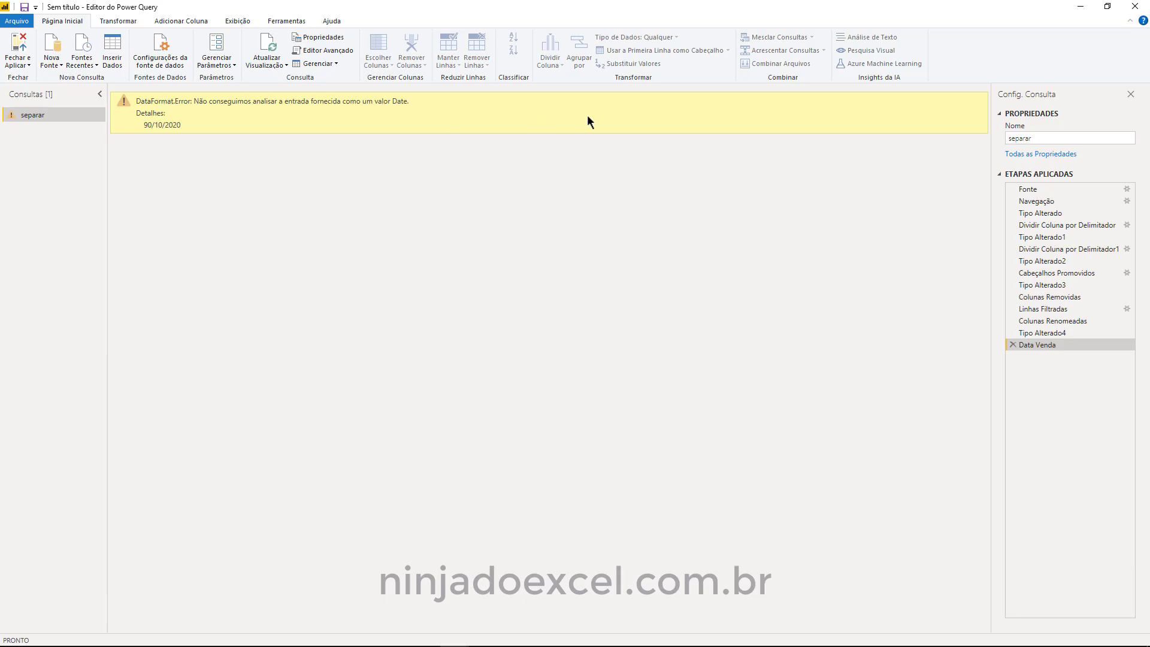
# - Remove the failing Data Venda type step, make Hora Venda a time column, and inspect its 69:00:48 error
pyautogui.click(1011, 344)
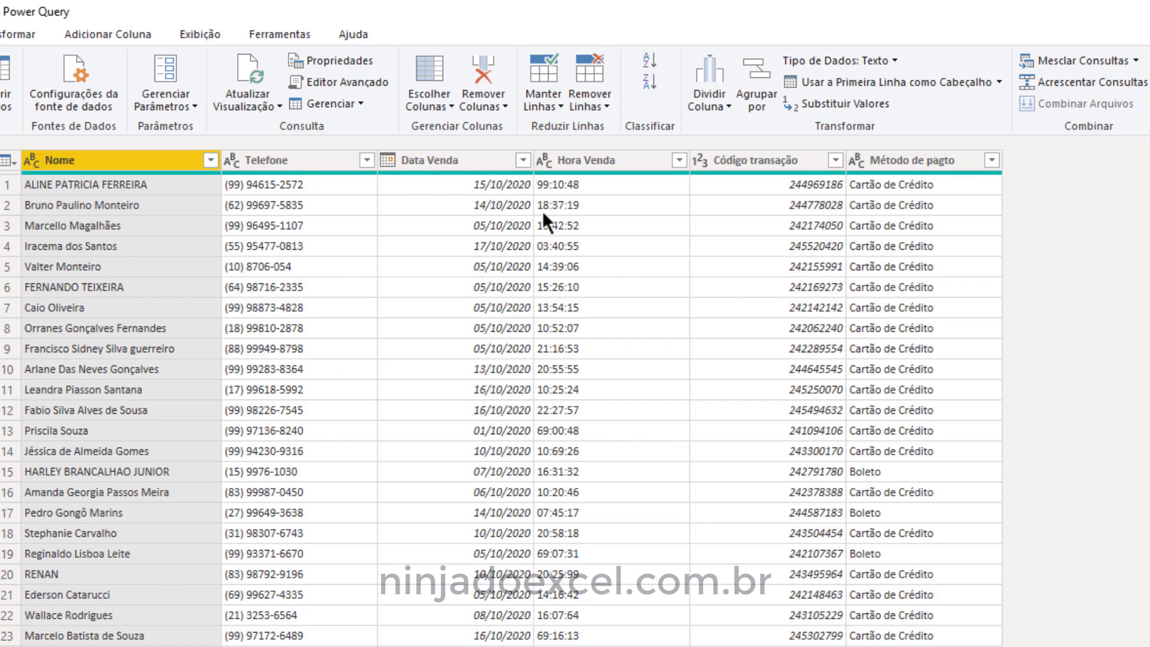
pyautogui.click(541, 162)
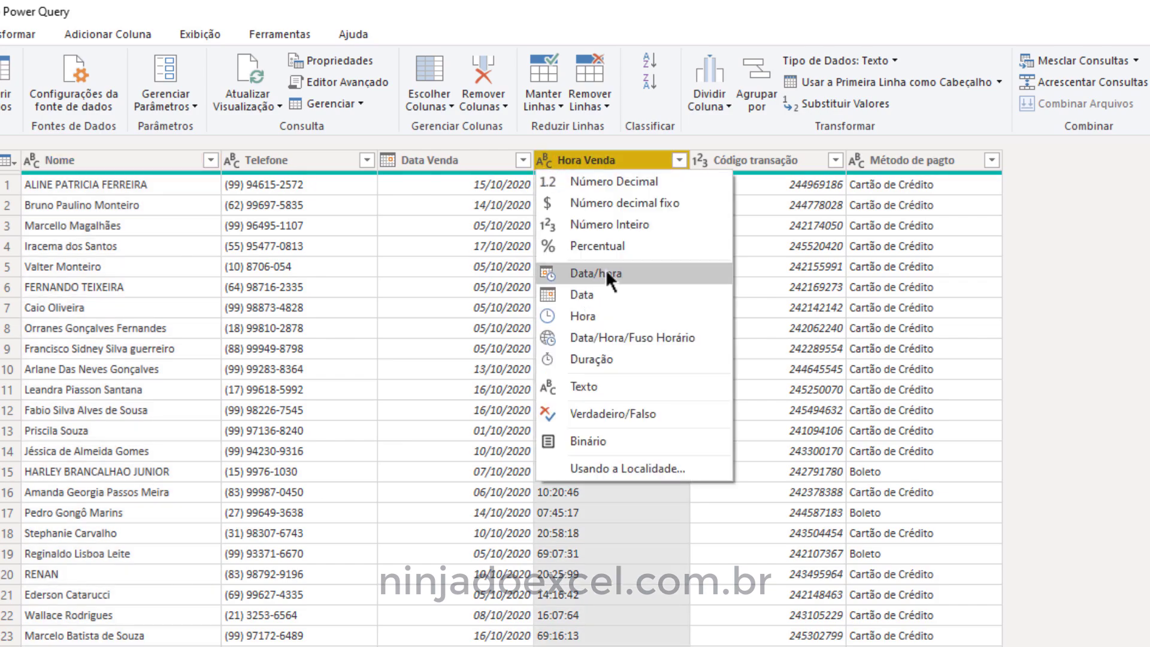
pyautogui.click(607, 314)
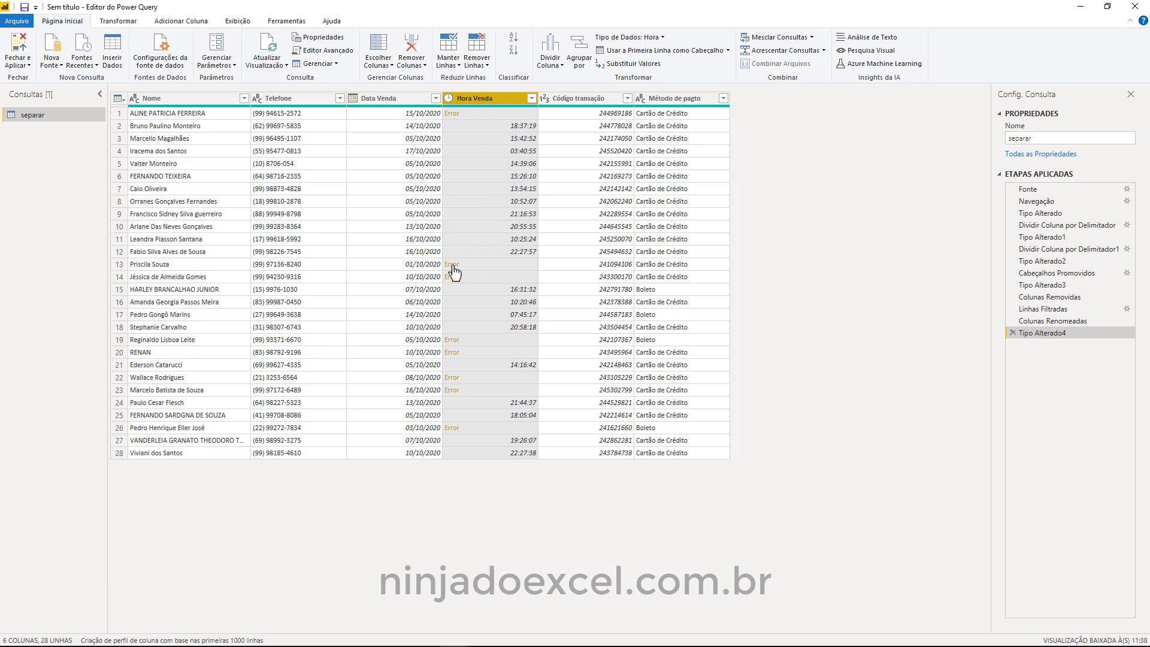
pyautogui.click(453, 268)
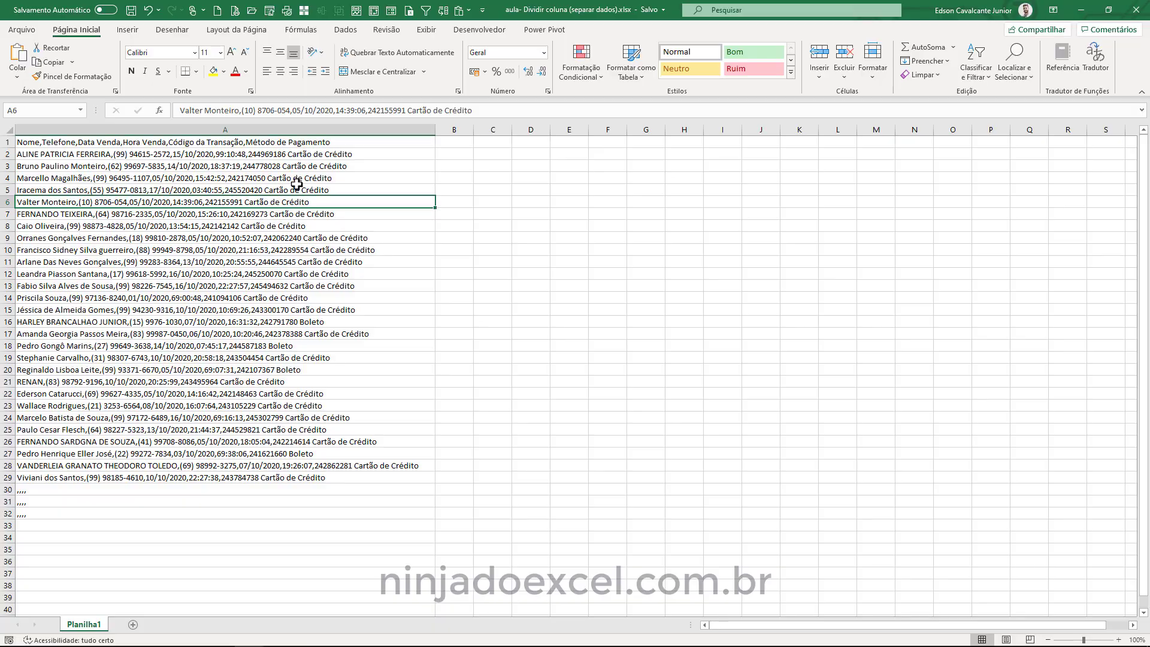
# - Replace every 69 with 10 in Excel column A and save the workbook
pyautogui.click(290, 134)
pyautogui.hotkey('ctrl', 'l')
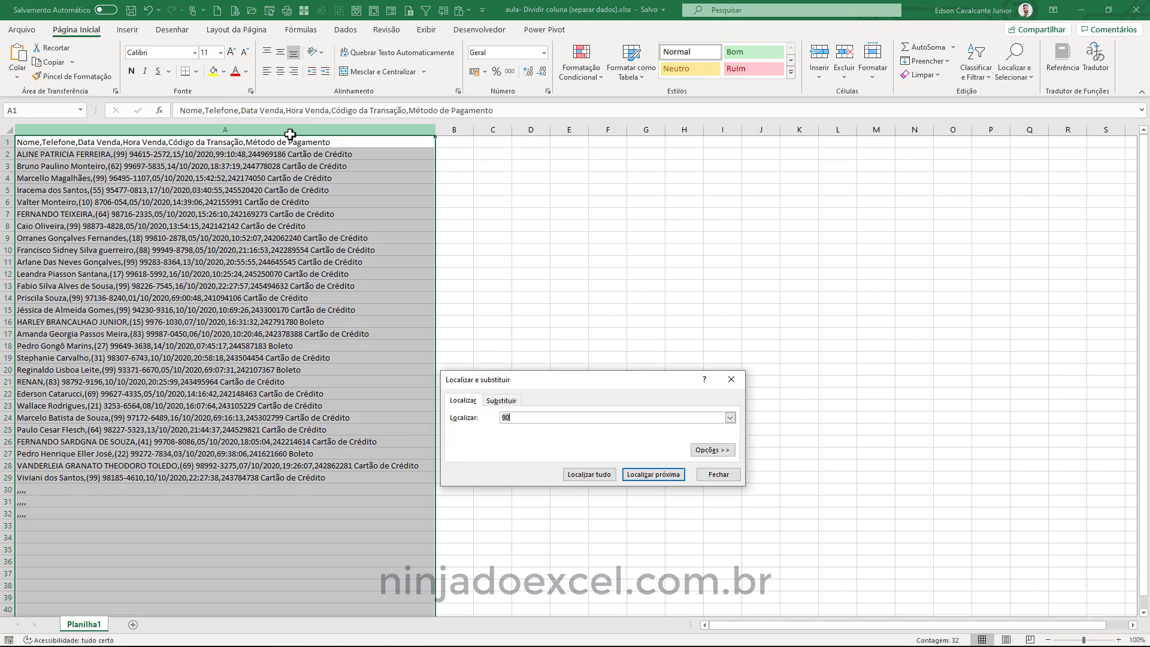
pyautogui.write('69')
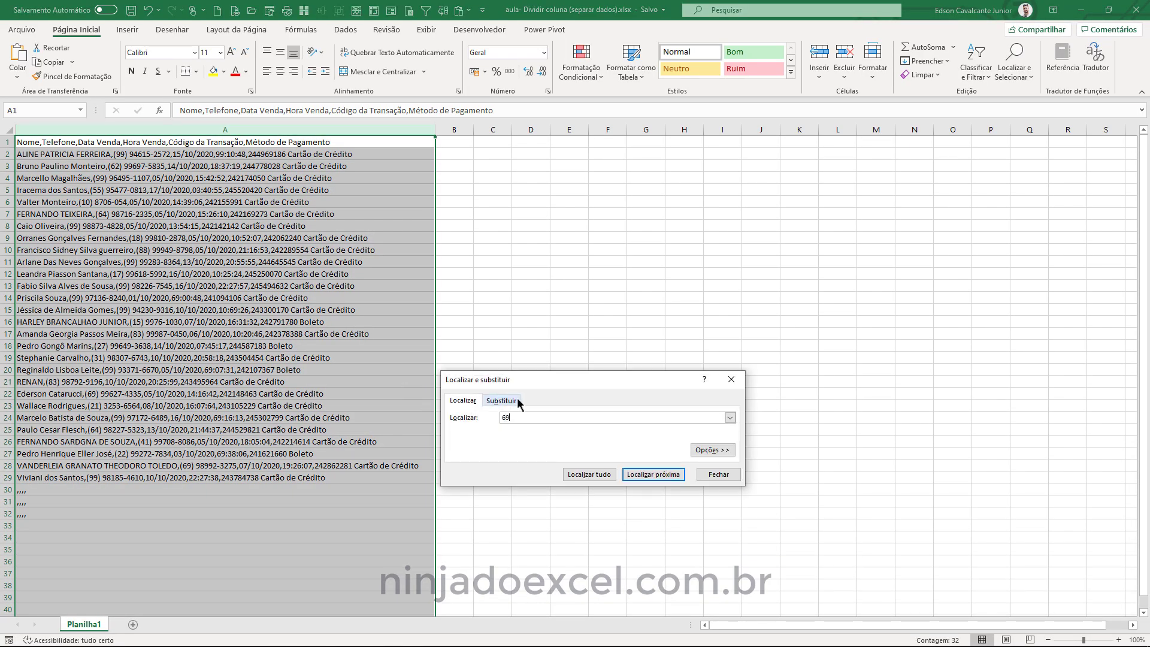
pyautogui.click(501, 400)
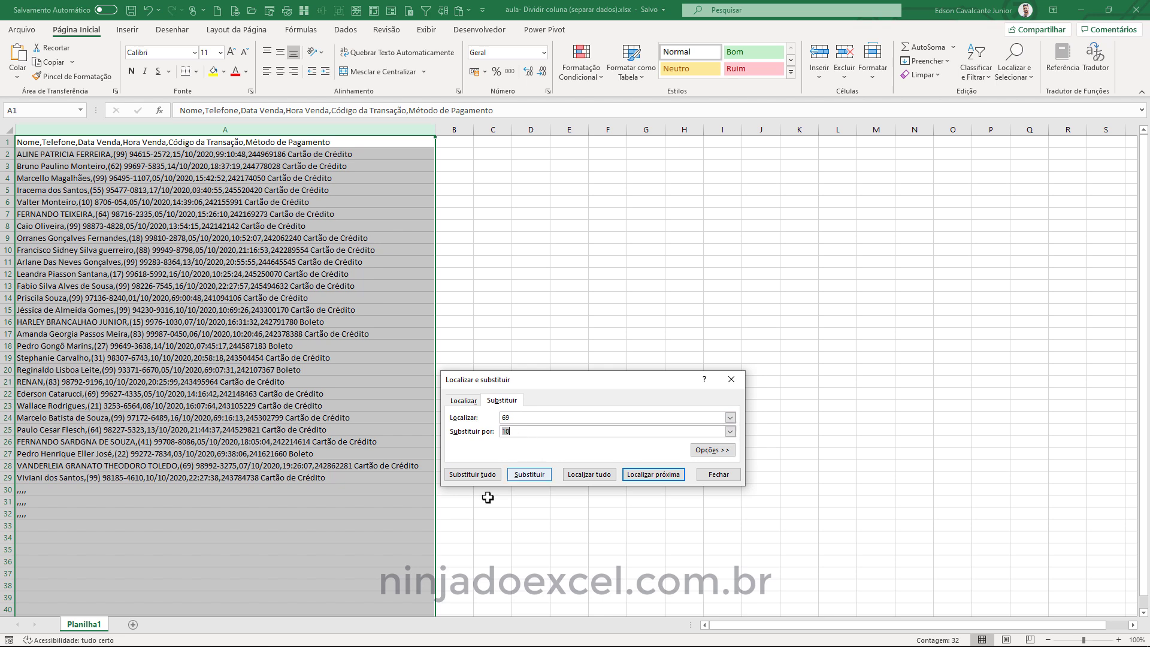
pyautogui.click(477, 474)
pyautogui.click(579, 363)
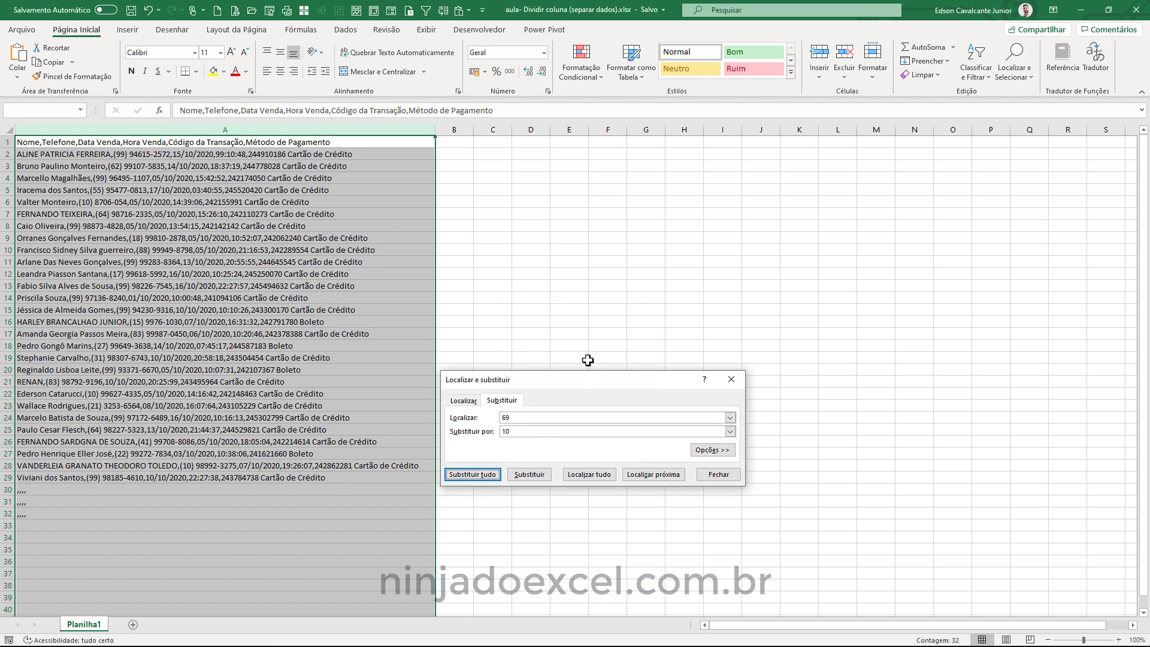
pyautogui.click(719, 474)
pyautogui.click(590, 358)
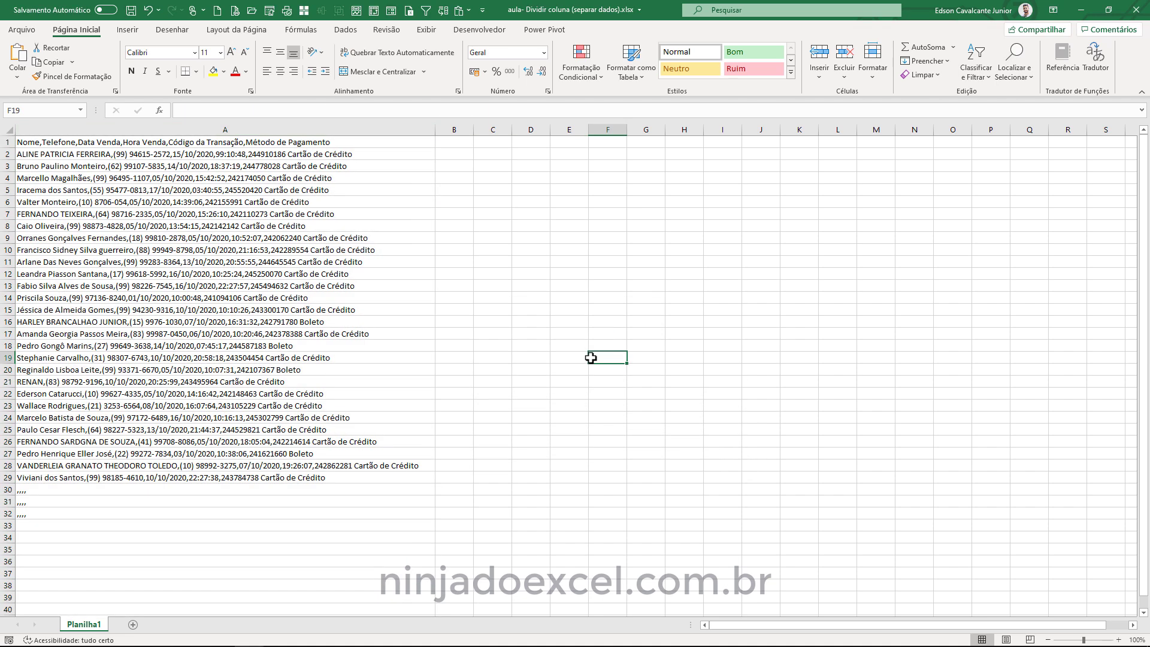
pyautogui.hotkey('ctrl', 's')
# - Delete the failing Hora Venda step and refresh the preview with the corrected source
pyautogui.hotkey('alt', 'Tab')
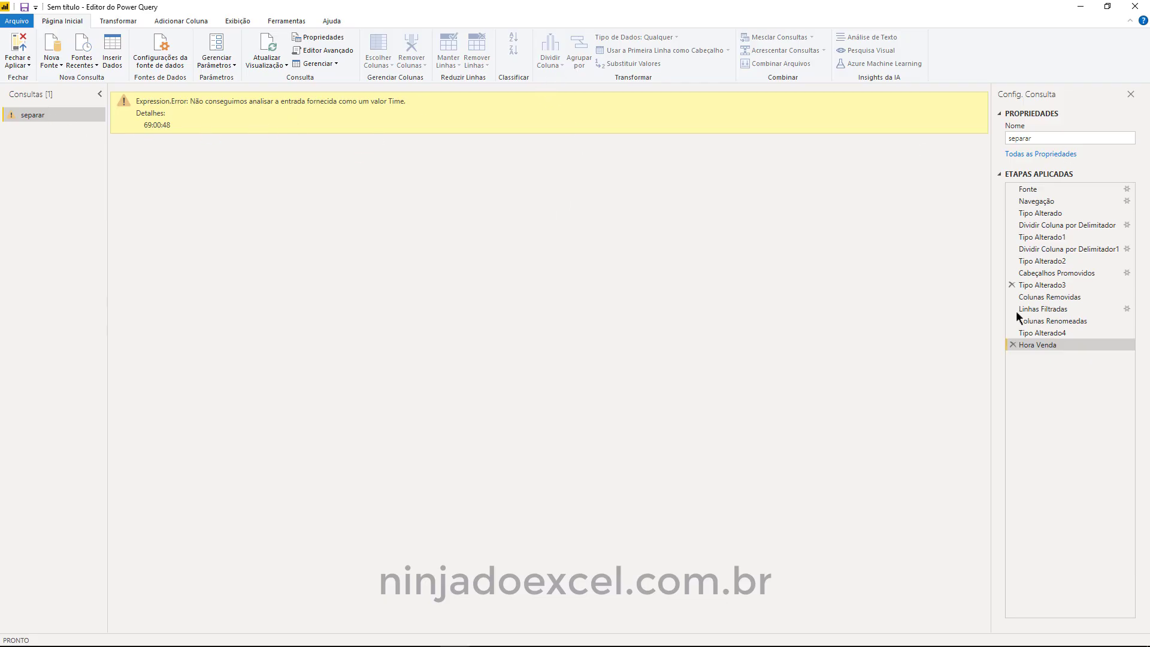
pyautogui.click(1012, 344)
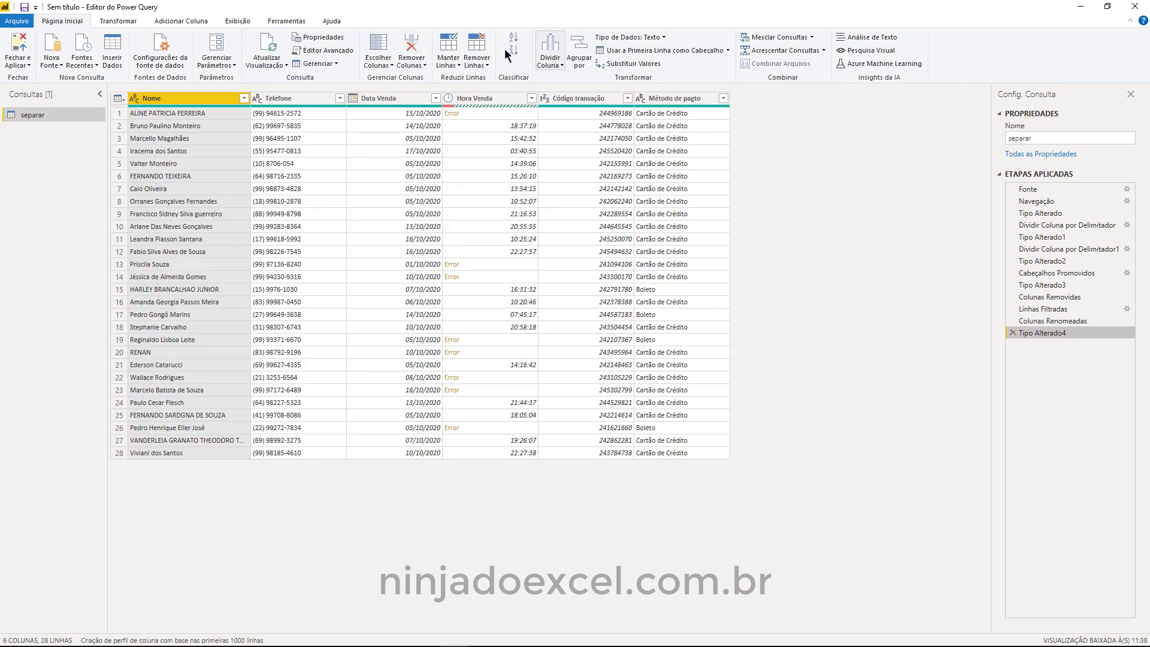
pyautogui.click(278, 41)
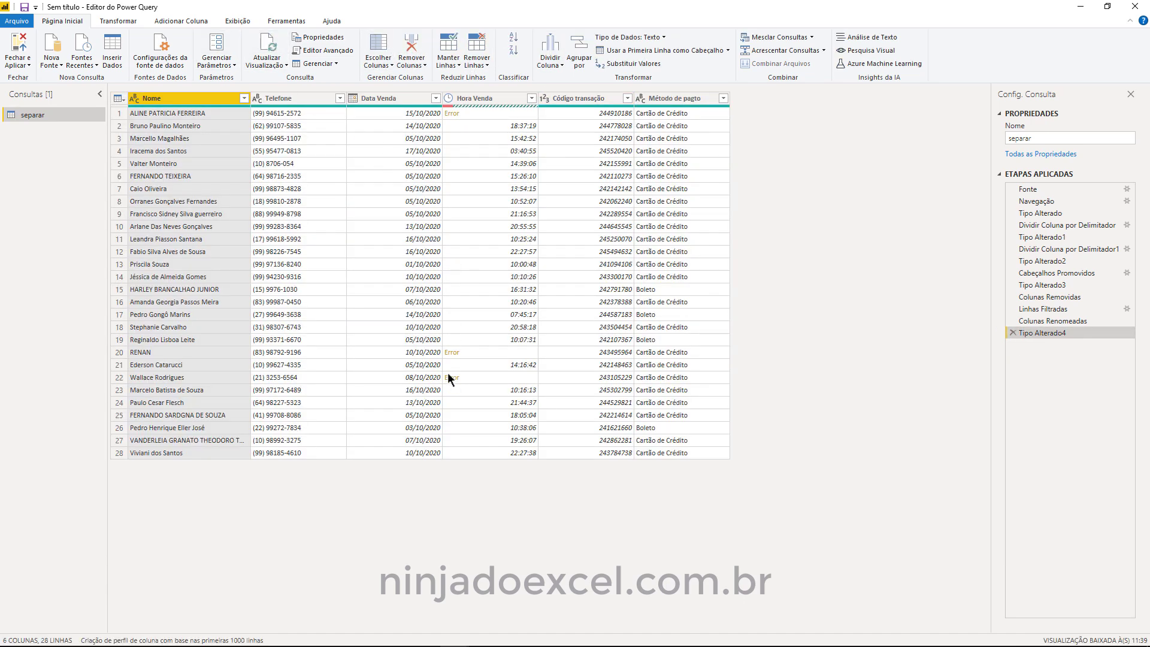
# - Inspect the leftover hour-99 error, delete its drill-down step, and confirm row 1 shows valid values
pyautogui.click(449, 115)
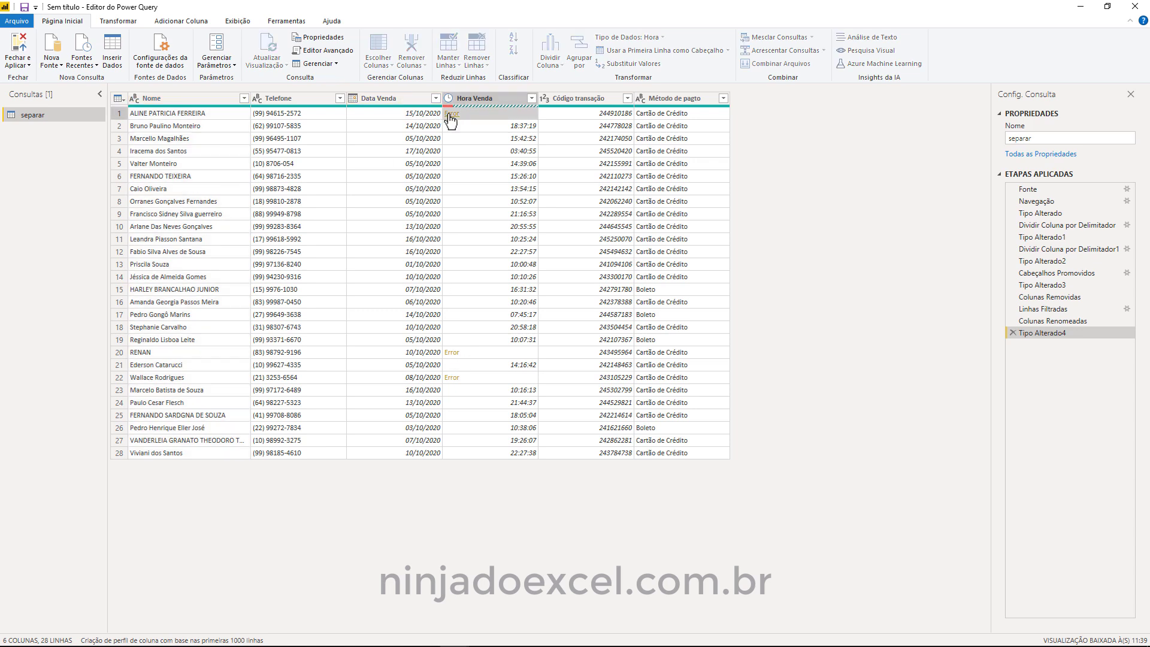
pyautogui.moveTo(144, 124); pyautogui.dragTo(151, 125)
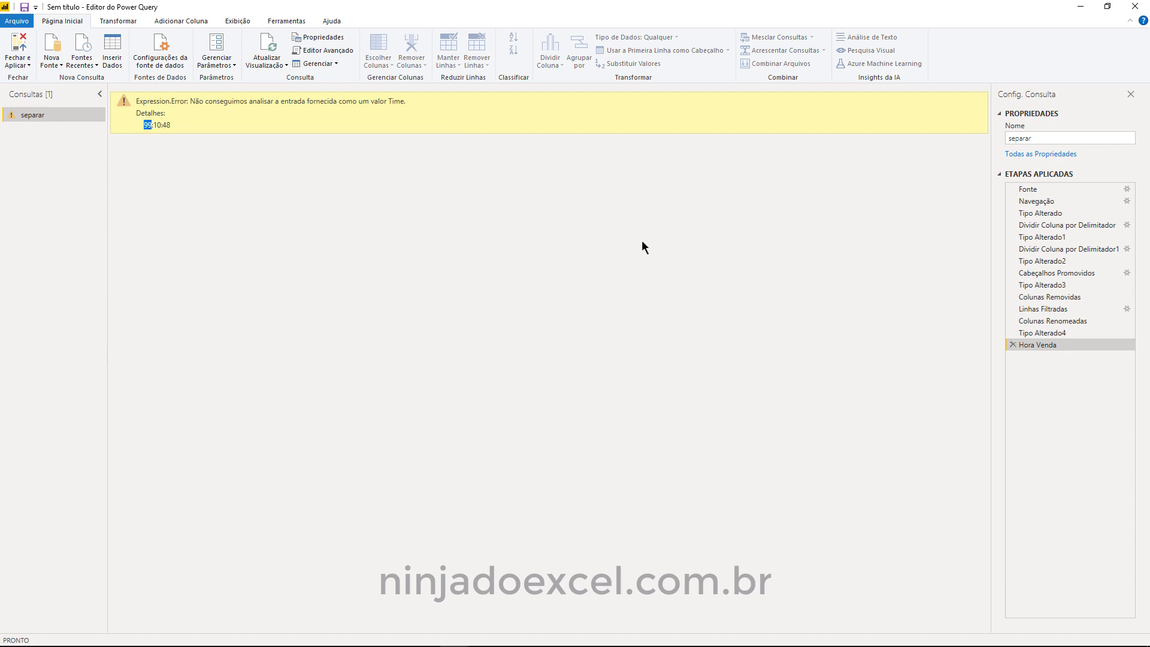
pyautogui.press('Delete')
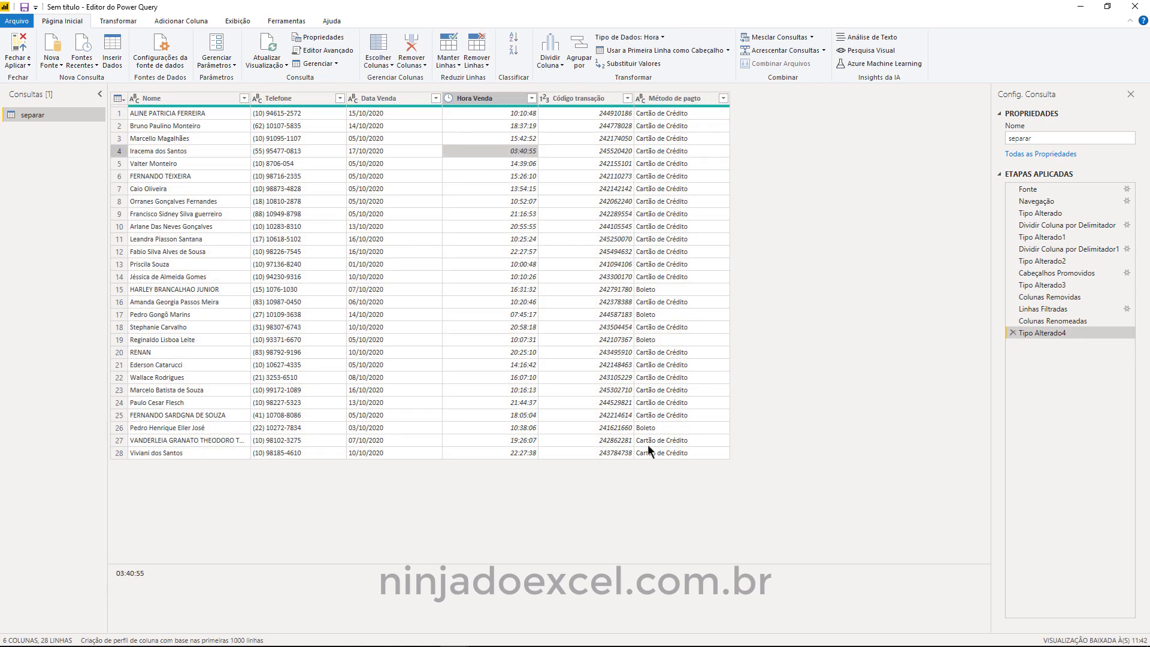
pyautogui.click(486, 113)
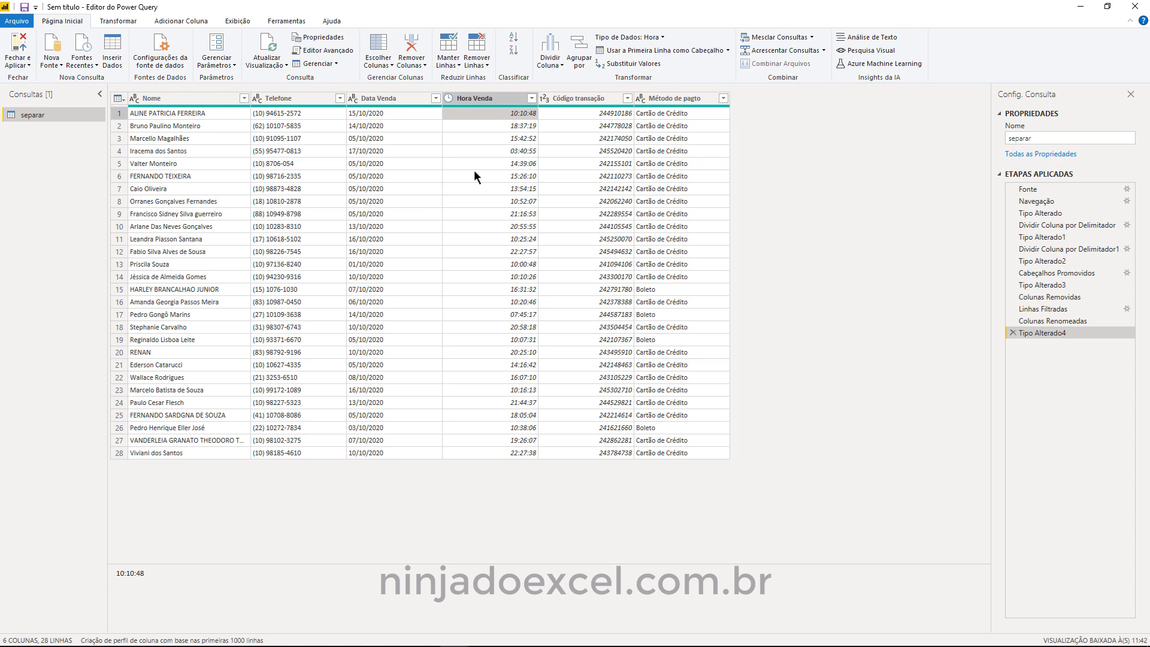
pyautogui.click(209, 113)
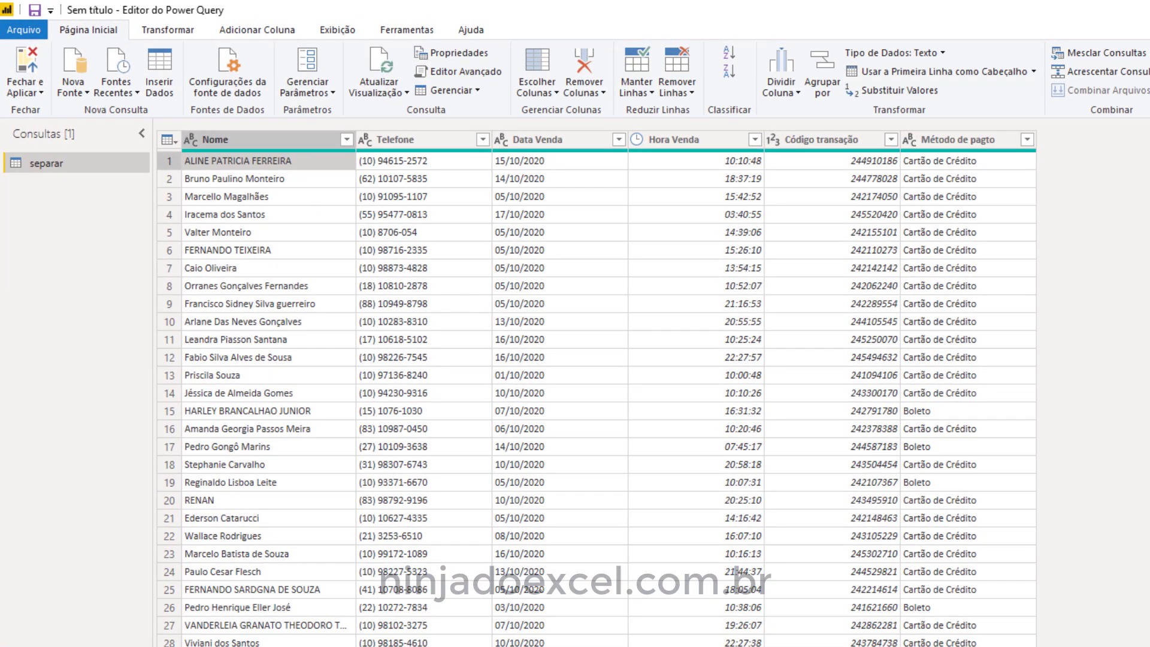
# - Use Fechar e Aplicar to load the separar query's 28 rows into the report
pyautogui.click(31, 79)
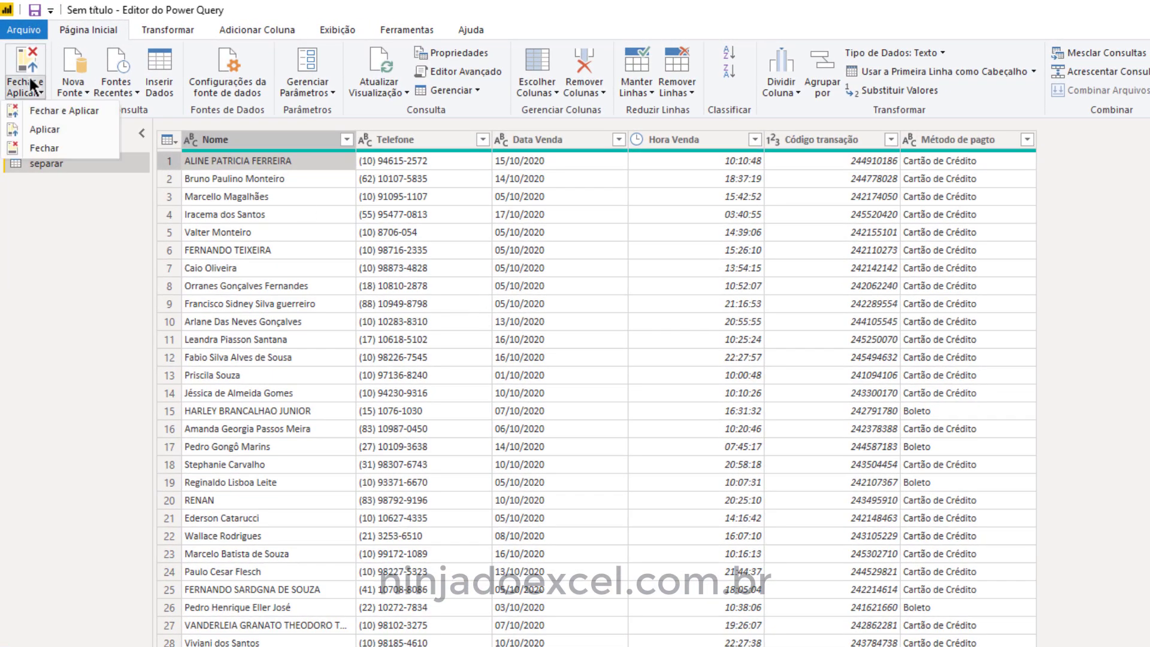
pyautogui.click(61, 109)
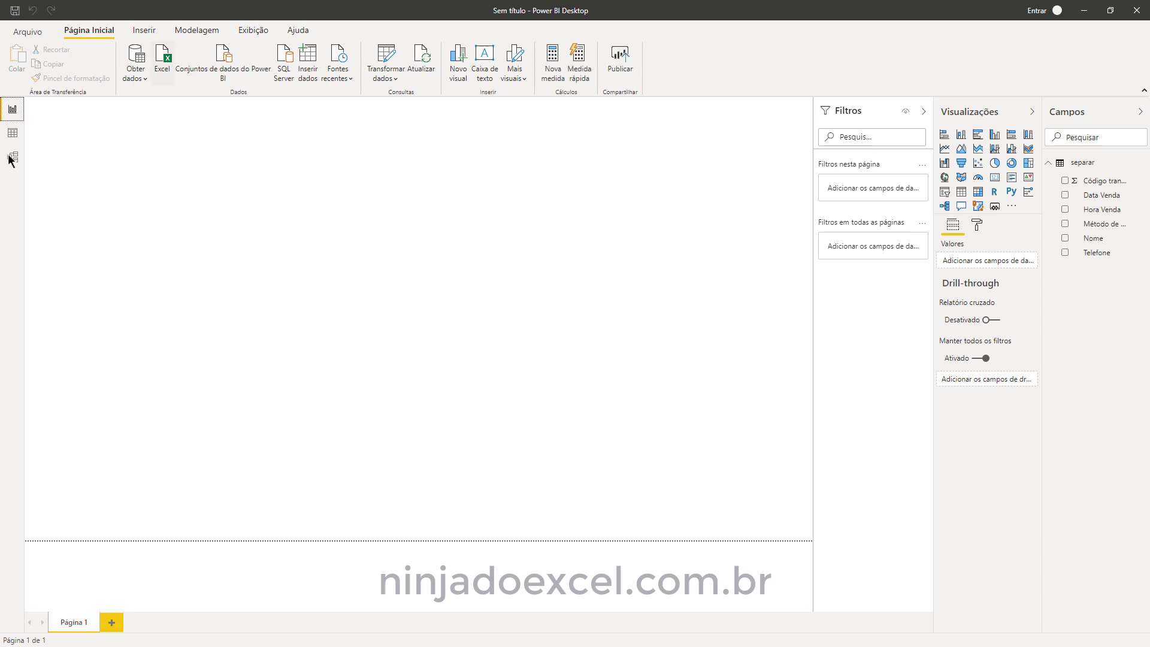
# - Switch to the Data view to display the separar table
pyautogui.click(18, 137)
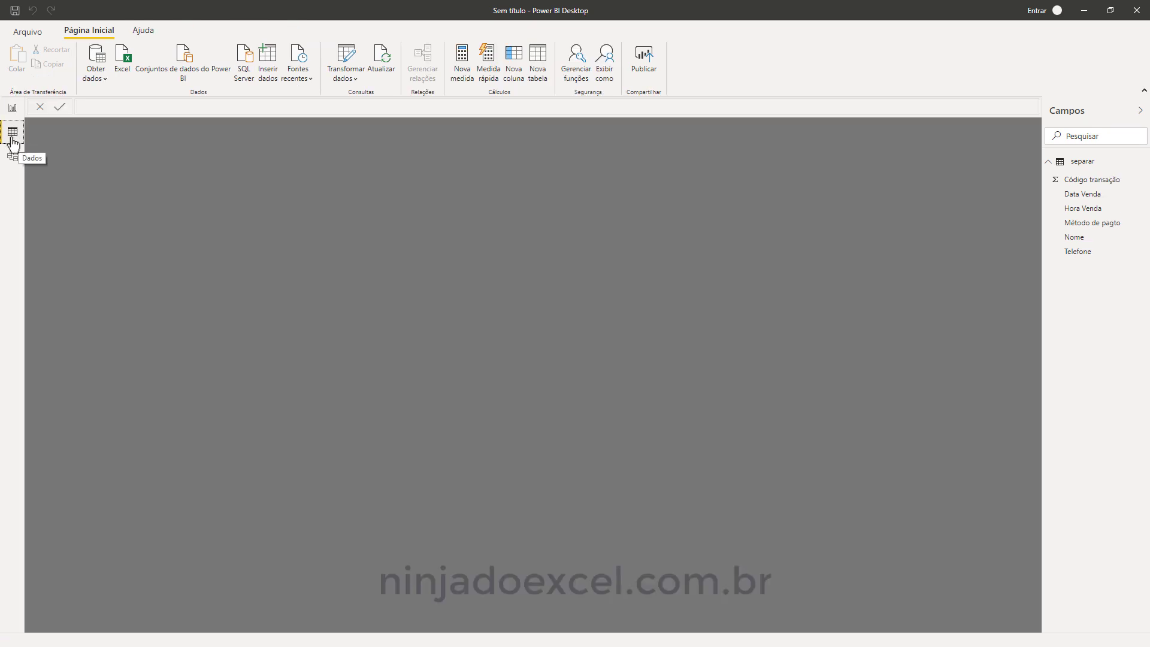